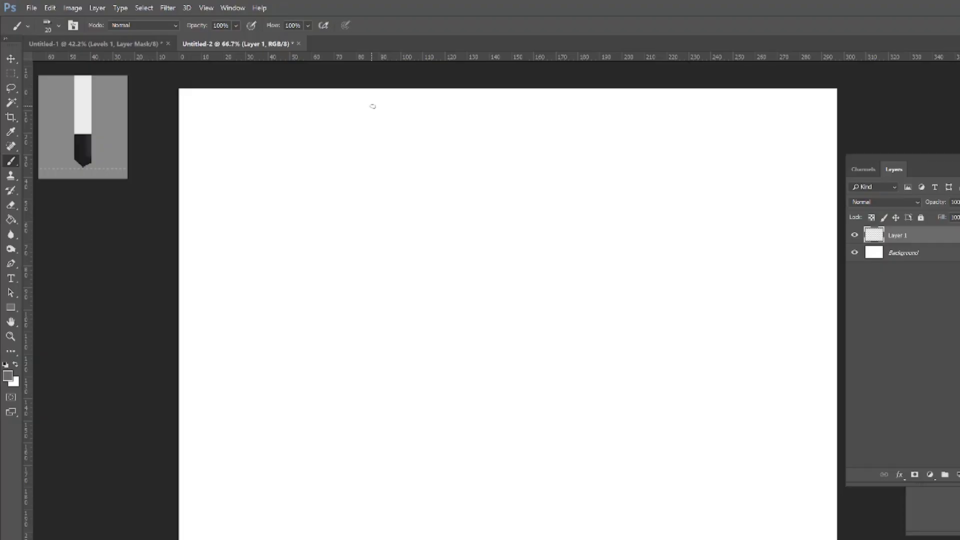
Hand-letter the word DANSKY in grey with the Brush at the top centre of the white page.
mouse_move(433, 102)
mouse_down()
mouse_move(434, 125)
mouse_move(495, 101)
mouse_move(504, 123)
mouse_move(521, 124)
mouse_move(523, 113)
mouse_up()
mouse_move(525, 112)
mouse_down()
mouse_move(540, 123)
mouse_move(551, 113)
mouse_up()
drag(562, 97, 553, 122)
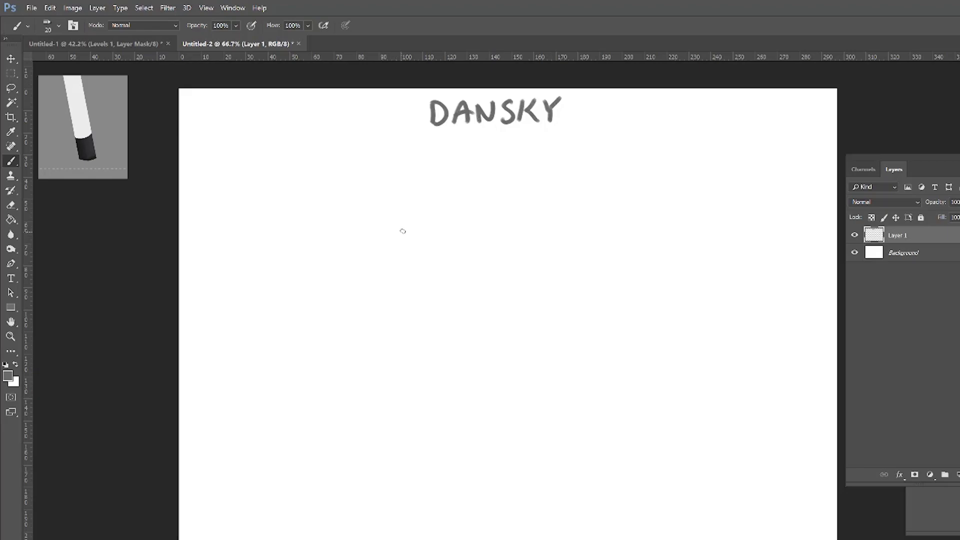
Reduce the brush size to 9.
key(bracketleft)
key(bracketleft)
key(bracketleft)
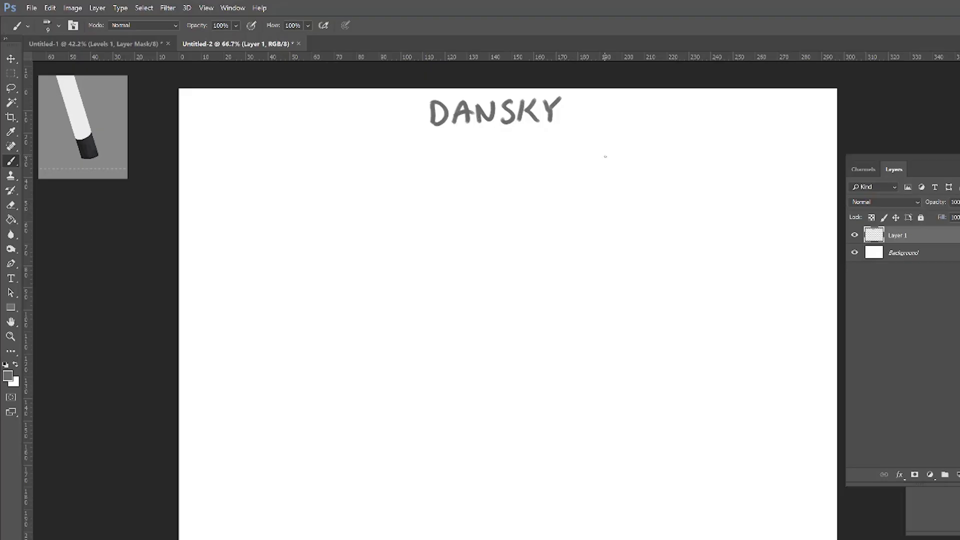
Draw three short horizontal lines beside the DANSKY lettering and write 3, 6 and 5 above them.
drag(611, 127, 748, 127)
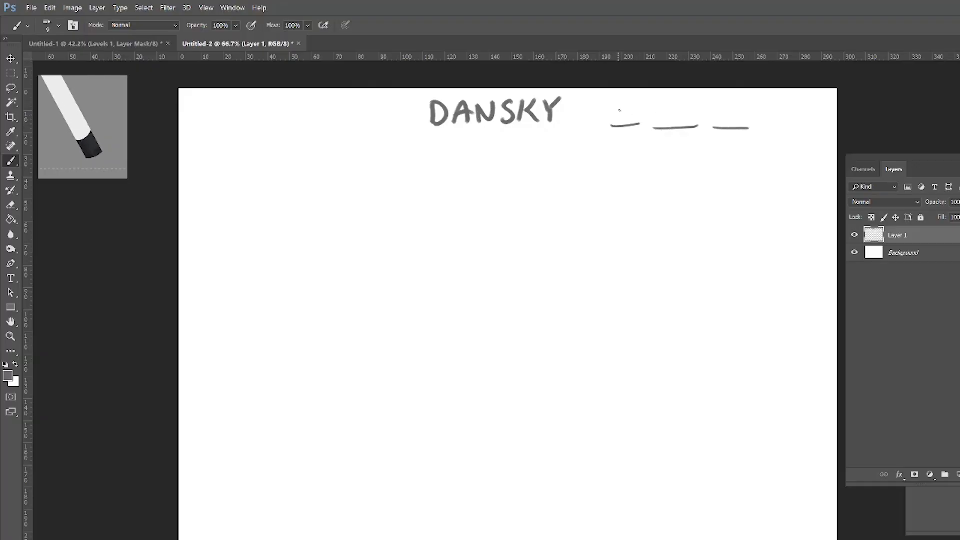
drag(619, 113, 618, 123)
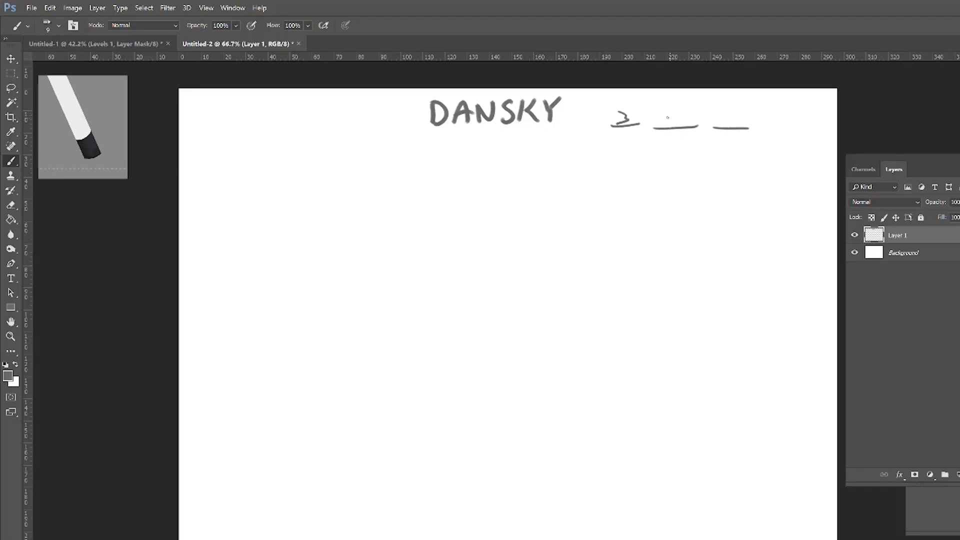
drag(675, 113, 669, 125)
drag(731, 114, 721, 125)
Sketch three stacked boxes on the page's upper left, with a 3 in the small uppermost box.
mouse_move(273, 162)
mouse_down()
mouse_move(273, 185)
mouse_move(311, 186)
mouse_move(310, 162)
mouse_move(281, 162)
mouse_move(292, 177)
mouse_move(347, 183)
mouse_move(349, 218)
mouse_up()
mouse_move(247, 184)
mouse_down()
mouse_move(249, 225)
mouse_move(351, 216)
mouse_up()
drag(261, 215, 349, 216)
drag(345, 214, 343, 186)
mouse_move(268, 227)
mouse_down()
mouse_move(269, 251)
mouse_move(342, 248)
mouse_up()
mouse_move(334, 239)
mouse_down()
mouse_move(334, 248)
mouse_move(270, 228)
mouse_move(323, 223)
mouse_up()
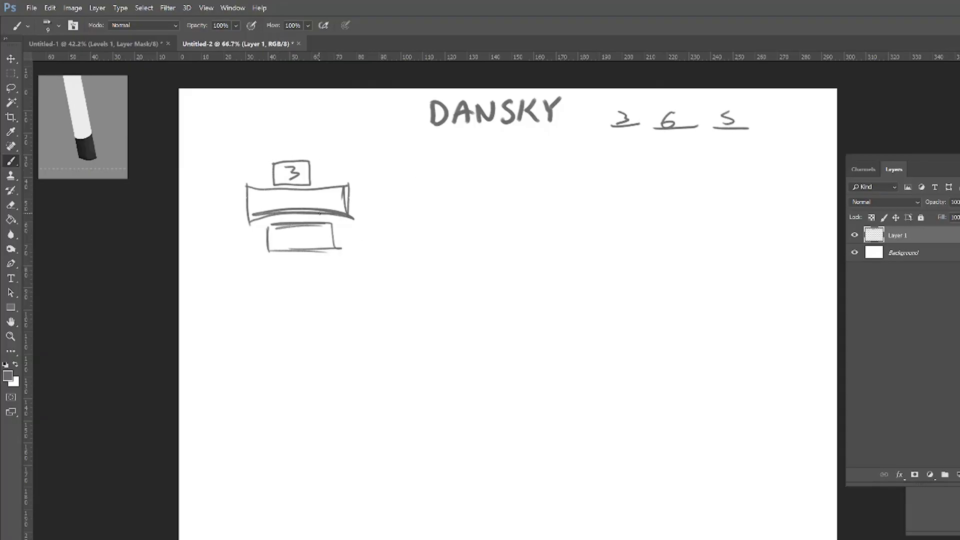
Lasso and delete the stacked boxes and the 3, 6, 5 lines, keeping only the DANSKY lettering.
click(11, 88)
drag(229, 289, 227, 162)
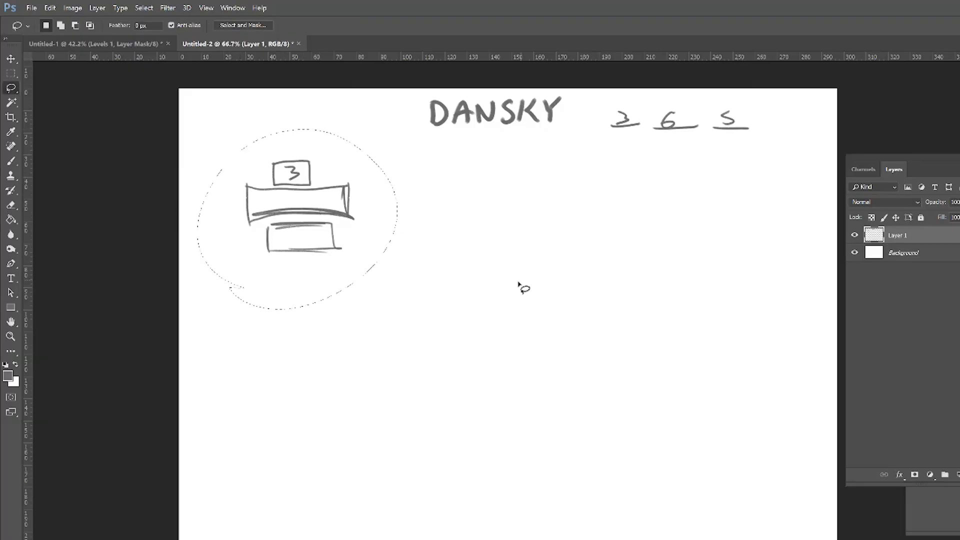
key(Delete)
mouse_move(677, 172)
mouse_down()
mouse_move(645, 73)
mouse_move(674, 169)
mouse_up()
key(Delete)
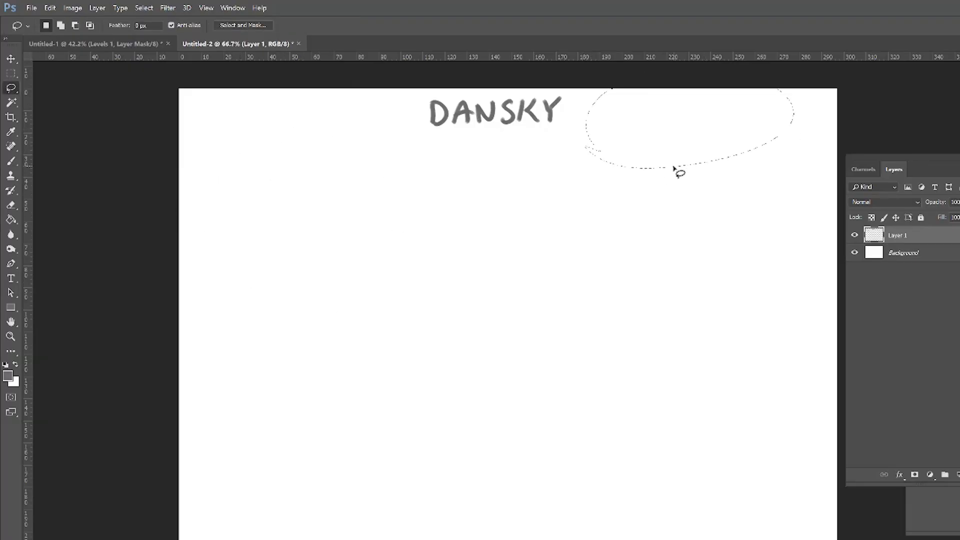
key(ctrl+d)
key(b)
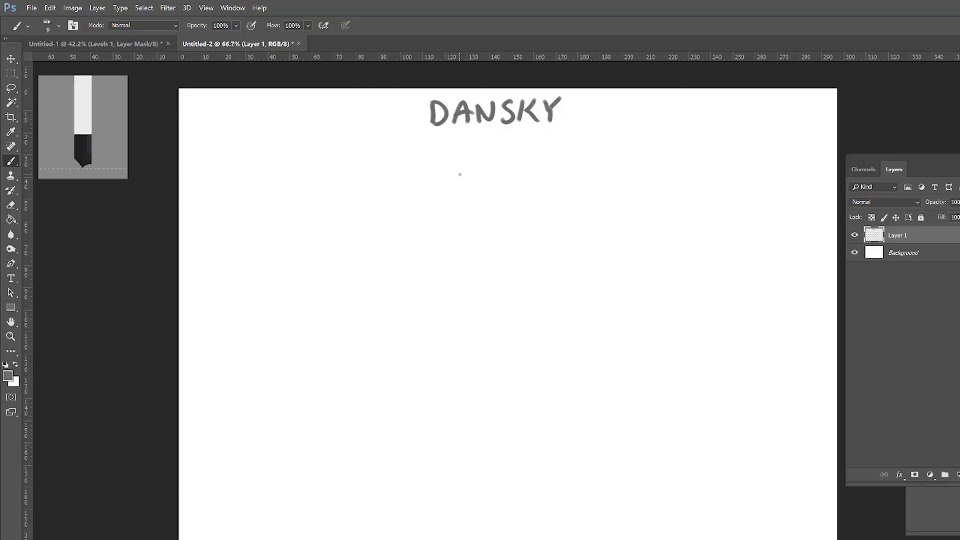
Sketch a straight horizontal pair of guide lines under DANSKY and an arched pair to their lower right.
drag(441, 179, 589, 186)
drag(433, 216, 609, 211)
drag(427, 190, 641, 181)
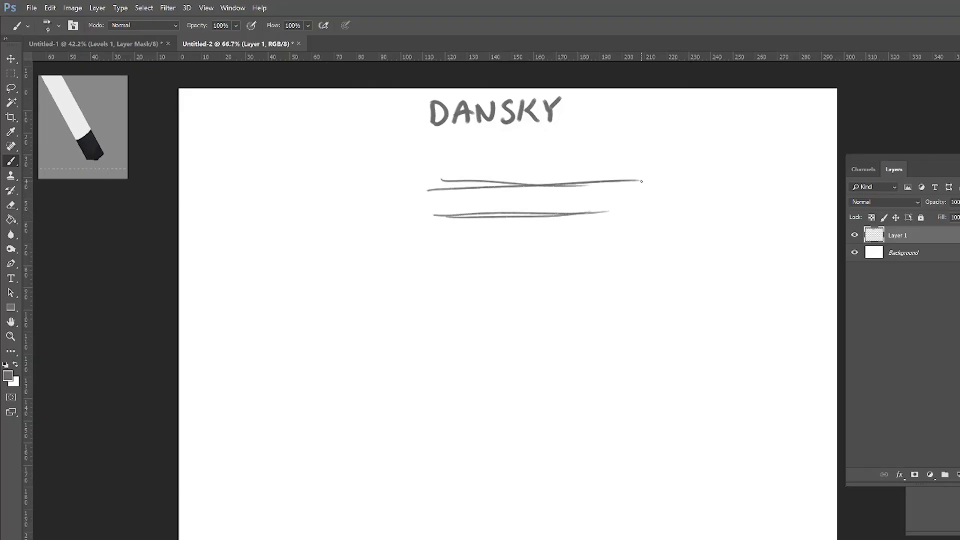
mouse_move(549, 276)
mouse_down()
mouse_move(650, 243)
mouse_move(732, 265)
mouse_up()
mouse_move(555, 304)
mouse_down()
mouse_move(622, 274)
mouse_move(723, 285)
mouse_move(578, 295)
mouse_move(705, 295)
mouse_up()
mouse_move(547, 265)
mouse_down()
mouse_move(643, 243)
mouse_move(725, 274)
mouse_up()
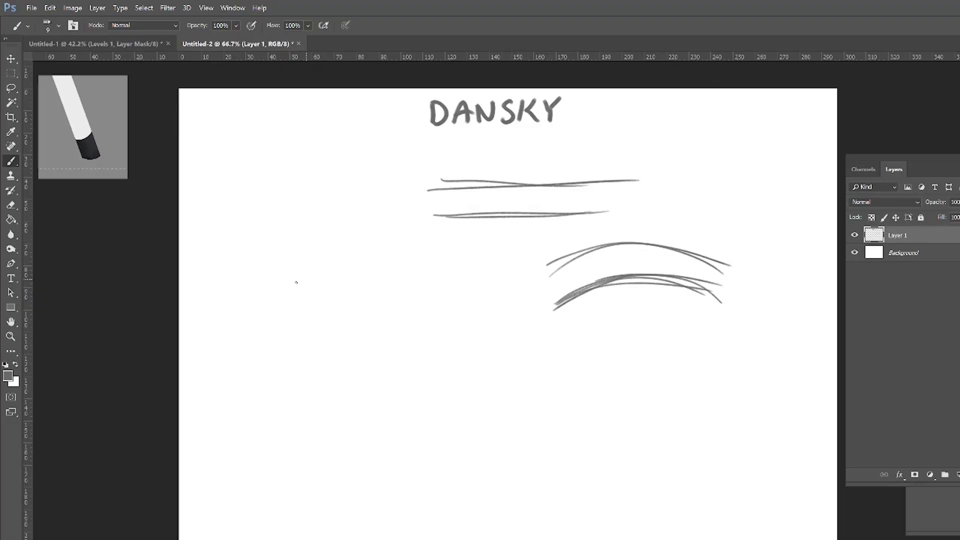
Sketch a wavy pair and a straight diagonal pair of guide lines, and circle the wavy pair with an ellipse.
drag(224, 248, 391, 192)
mouse_move(231, 277)
mouse_down()
mouse_move(257, 285)
mouse_move(303, 263)
mouse_move(259, 288)
mouse_move(384, 240)
mouse_move(362, 233)
mouse_move(262, 275)
mouse_move(275, 281)
mouse_move(228, 283)
mouse_up()
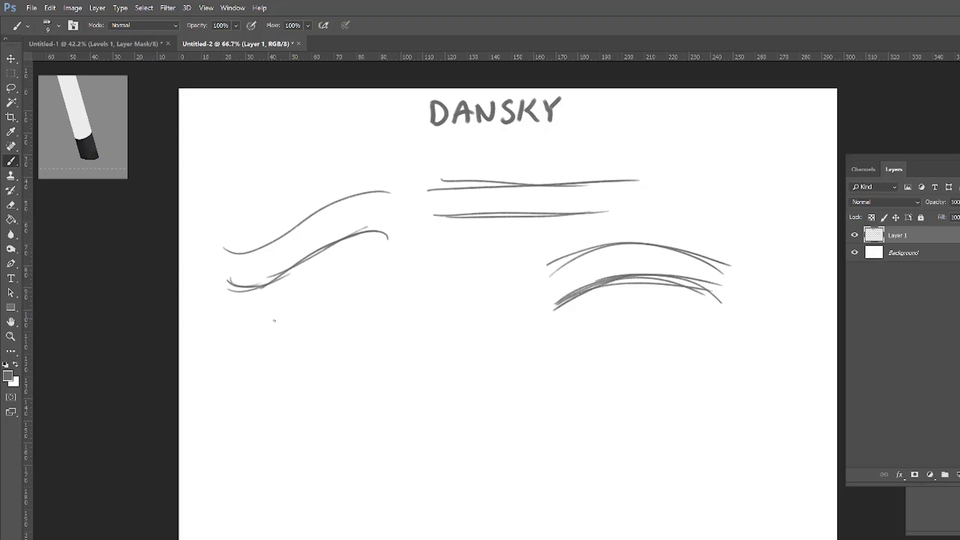
drag(299, 323, 465, 234)
drag(299, 361, 482, 260)
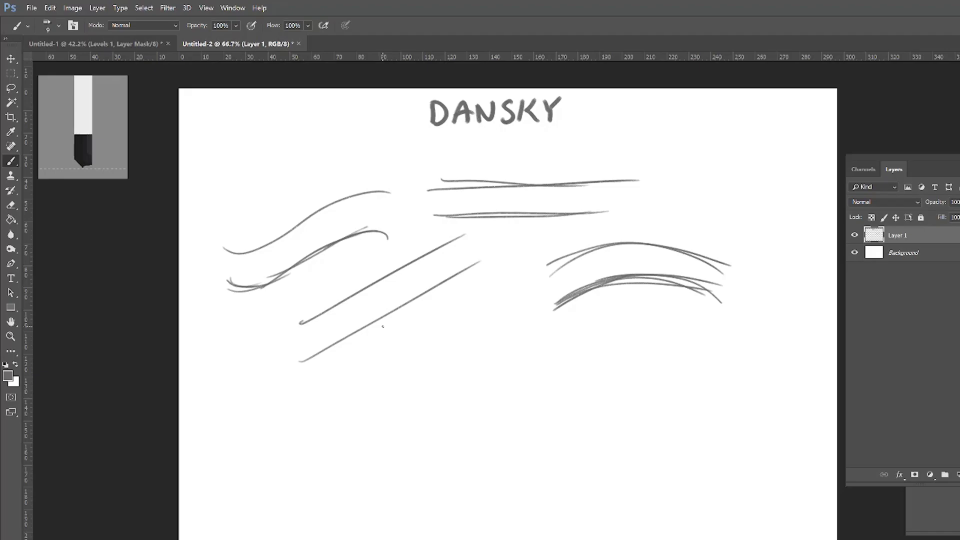
mouse_move(404, 197)
mouse_down()
mouse_move(359, 158)
mouse_move(413, 215)
mouse_move(340, 156)
mouse_up()
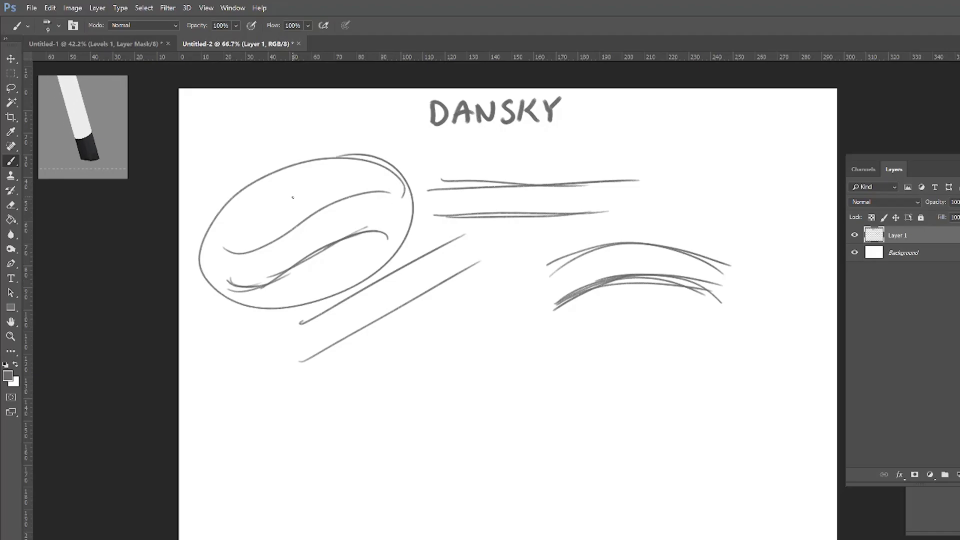
Select the area below the DANSKY lettering with a rectangular marquee and delete all the guide sketches.
key(m)
drag(179, 125, 778, 452)
key(Delete)
key(ctrl+d)
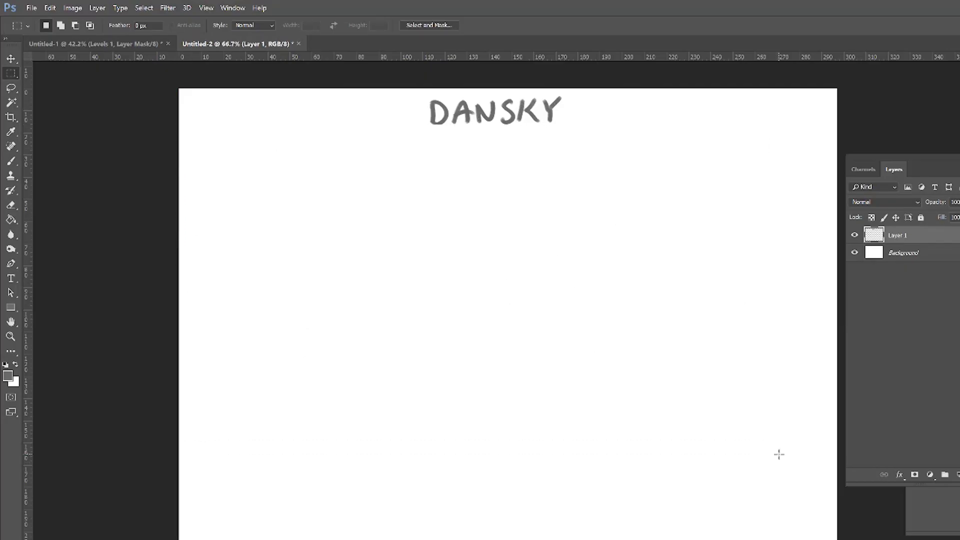
Brush two parallel S-shaped guide curves rising from left to right across the middle of the page.
key(b)
drag(364, 262, 606, 190)
mouse_move(361, 313)
mouse_down()
mouse_move(380, 325)
mouse_move(605, 250)
mouse_move(470, 315)
mouse_up()
drag(388, 335, 451, 325)
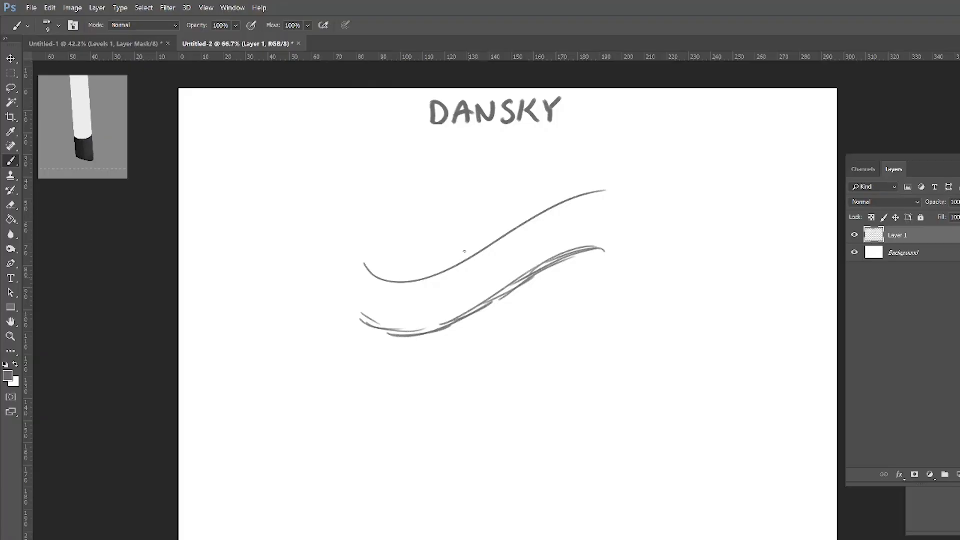
Try lettering a, c and d between the two curved guides, and undo the letters.
mouse_move(461, 264)
mouse_down()
mouse_move(448, 315)
mouse_move(470, 263)
mouse_up()
drag(466, 303, 464, 313)
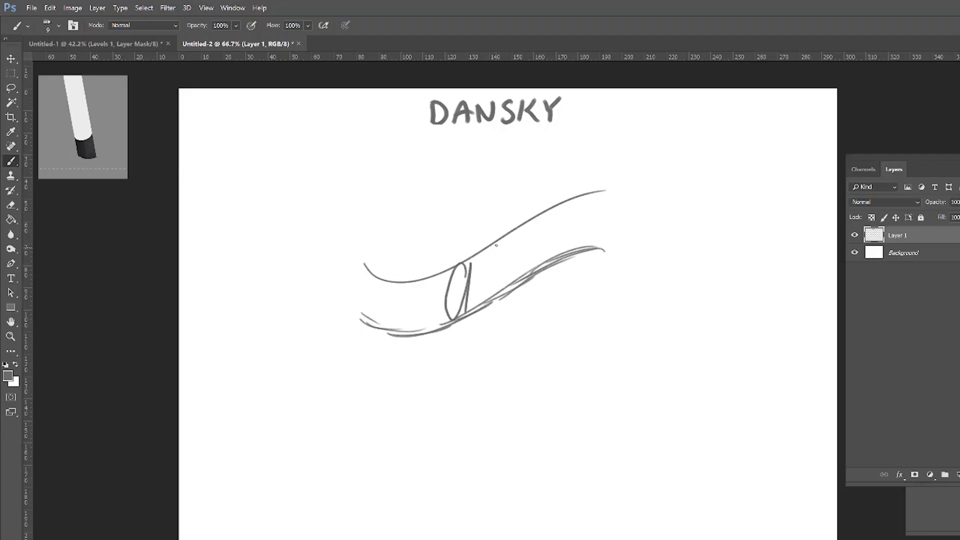
drag(496, 245, 492, 293)
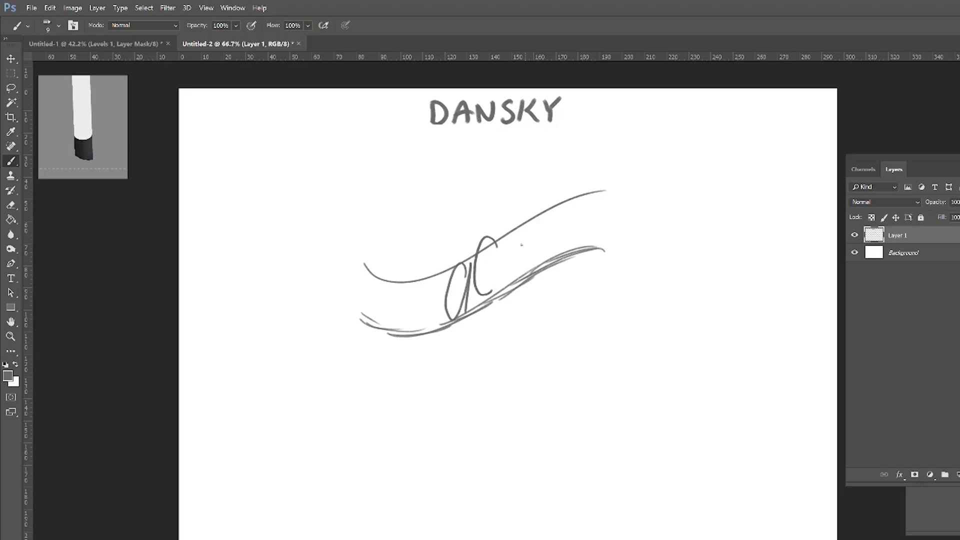
drag(521, 236, 506, 286)
drag(532, 196, 523, 284)
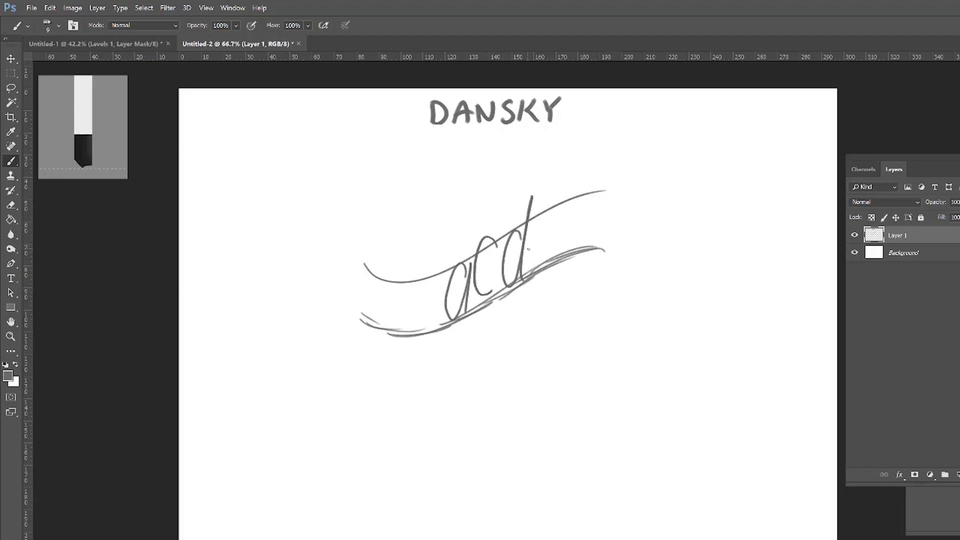
key(ctrl+z)
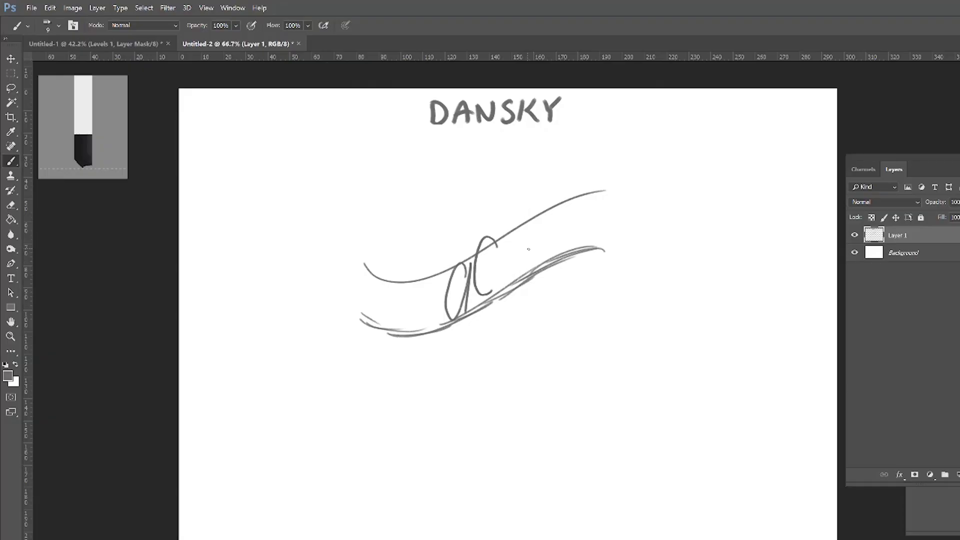
key(ctrl+z)
key(ctrl+z)
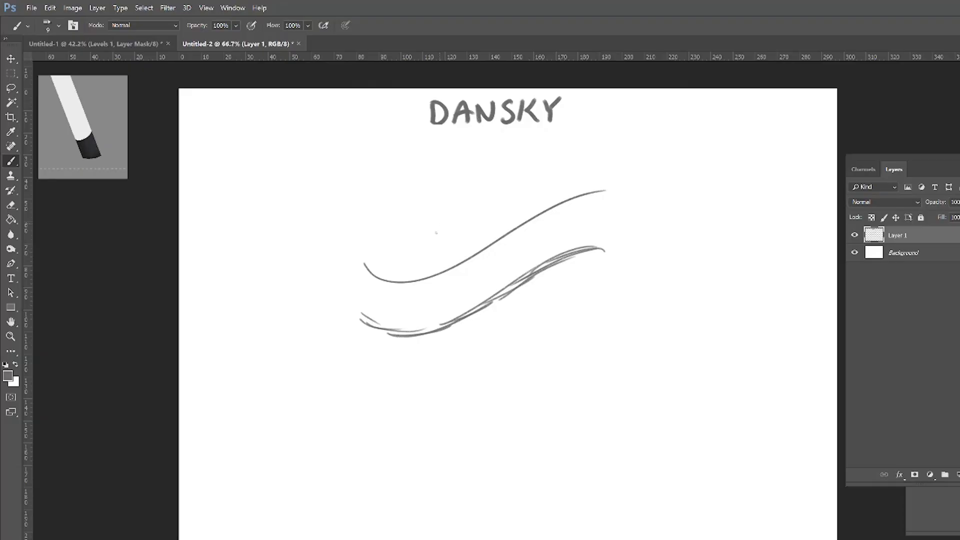
Sketch a third parallel curve above the two curved guides, and letter "ab" on the page's upper right.
mouse_move(373, 242)
mouse_down()
mouse_move(404, 254)
mouse_move(561, 178)
mouse_move(602, 171)
mouse_move(481, 212)
mouse_up()
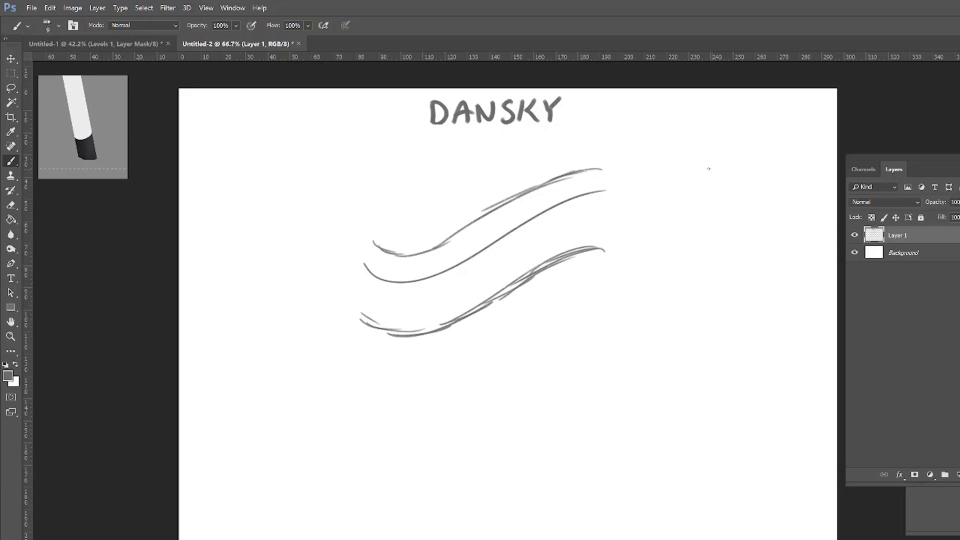
mouse_move(714, 168)
mouse_down()
mouse_move(697, 172)
mouse_move(714, 161)
mouse_move(714, 186)
mouse_up()
mouse_move(731, 134)
mouse_down()
mouse_move(729, 159)
mouse_move(742, 178)
mouse_up()
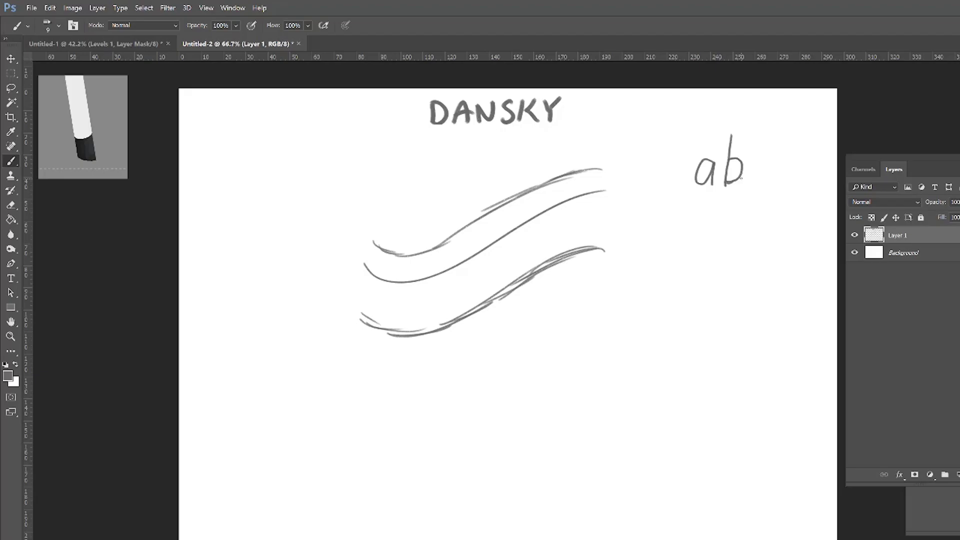
Draw horizontal baseline, x-height and cap-height lines across the "ab" letters, labelling the x-height line x and the cap-height line c.
drag(676, 186, 802, 182)
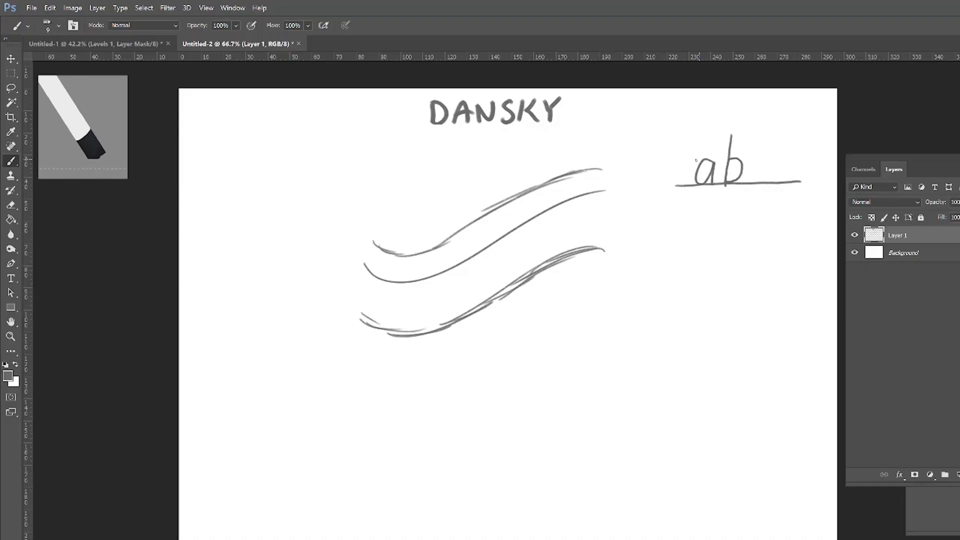
drag(677, 162, 798, 160)
drag(660, 170, 659, 155)
drag(649, 167, 668, 160)
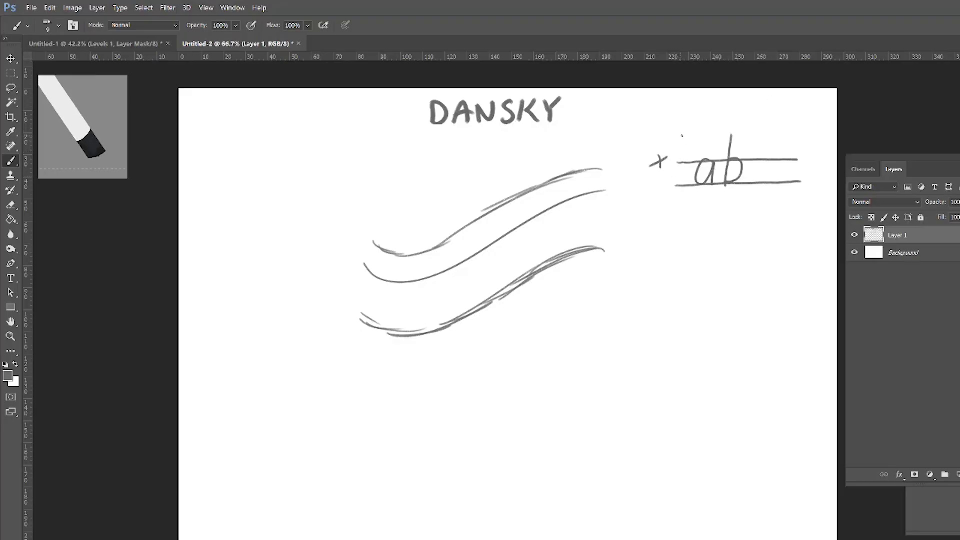
drag(680, 135, 803, 137)
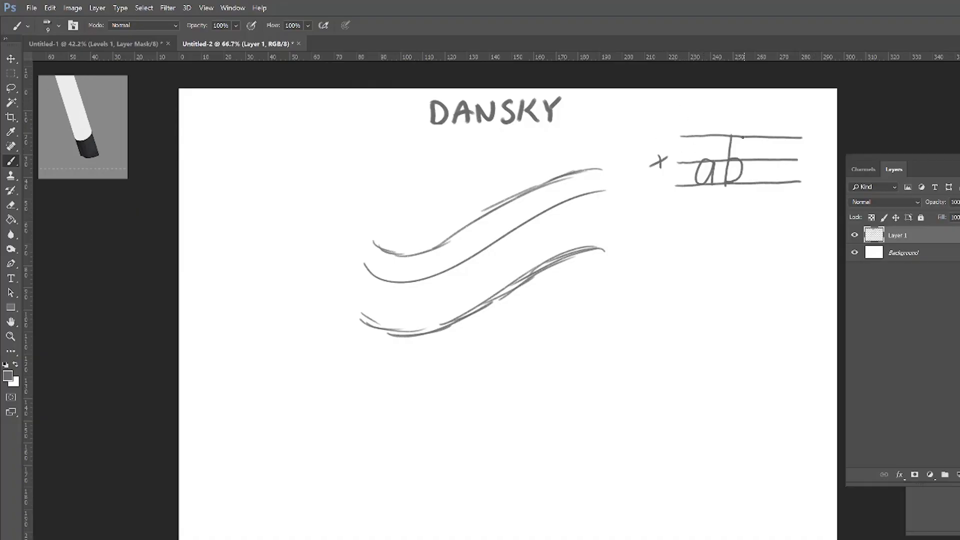
drag(671, 129, 674, 141)
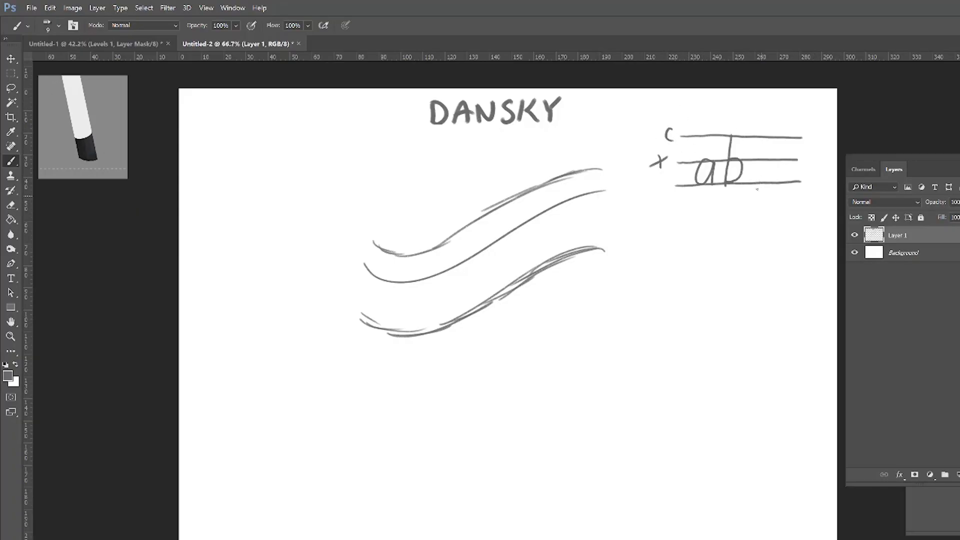
Add a y after "ab", label the baseline b, and draw a descender line labelled d beneath it.
mouse_move(757, 163)
mouse_down()
mouse_move(771, 188)
mouse_move(767, 221)
mouse_up()
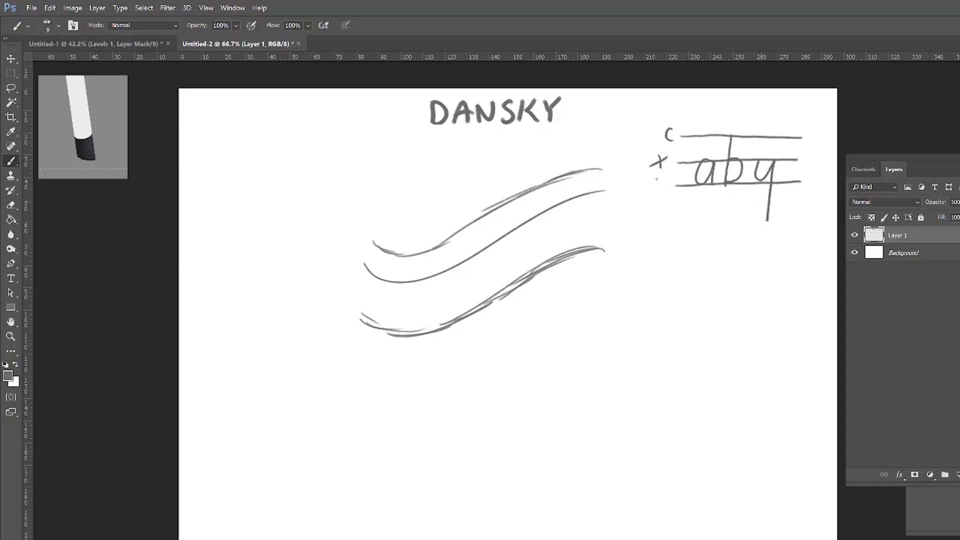
mouse_move(658, 175)
mouse_down()
mouse_move(655, 192)
mouse_move(737, 215)
mouse_move(812, 213)
mouse_up()
drag(661, 209, 664, 198)
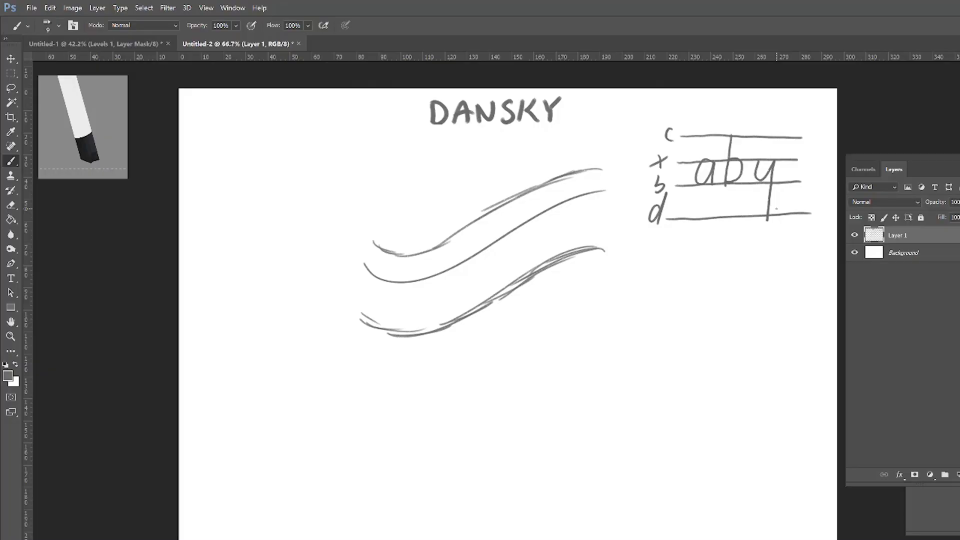
Add a new layer above Layer 1.
click(957, 474)
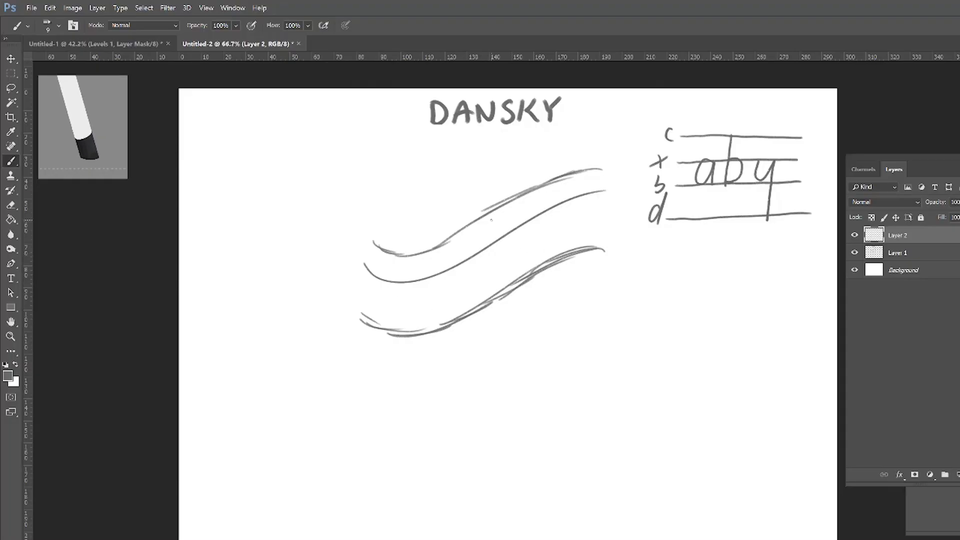
Try a letter stroke at the right end of the curved guides and an oval above them, undoing both.
drag(559, 251, 600, 248)
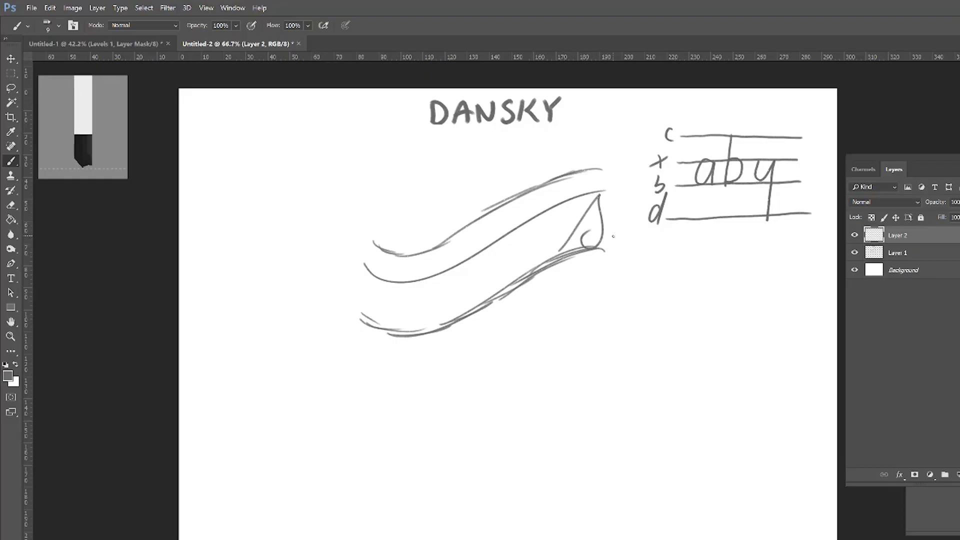
key(ctrl+z)
key(ctrl+z)
drag(385, 161, 400, 133)
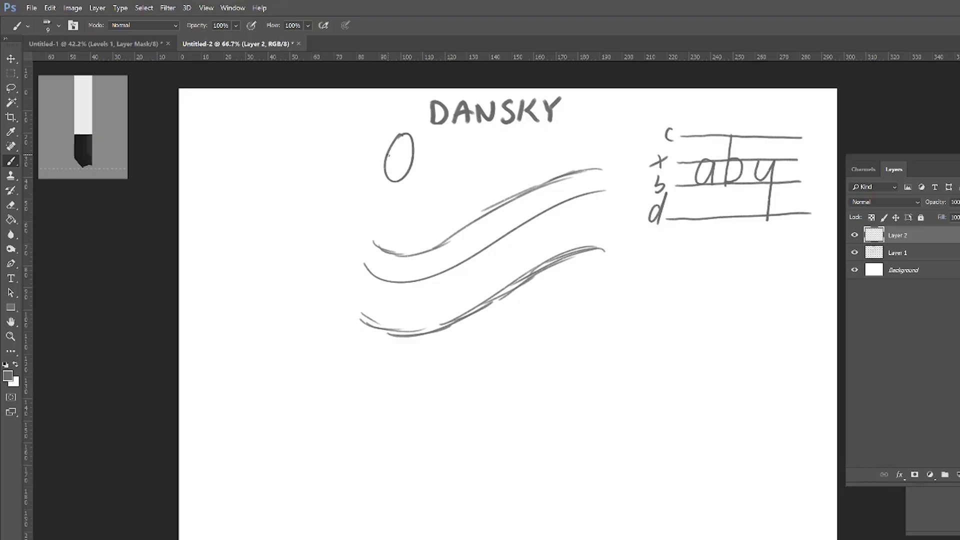
key(ctrl+z)
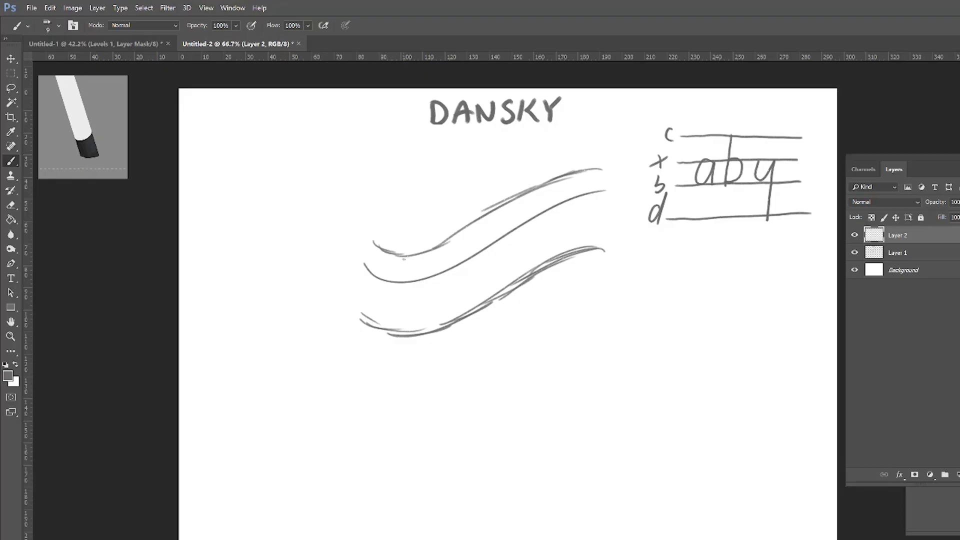
Sketch six ovals along the curved guides, with the first and fifth reaching the upper curve and the others the middle curve.
mouse_move(406, 254)
mouse_down()
mouse_move(383, 318)
mouse_move(406, 336)
mouse_move(413, 252)
mouse_move(405, 332)
mouse_move(426, 265)
mouse_move(437, 315)
mouse_move(468, 306)
mouse_move(450, 321)
mouse_up()
mouse_move(490, 249)
mouse_down()
mouse_move(474, 304)
mouse_move(496, 246)
mouse_move(488, 284)
mouse_move(525, 231)
mouse_move(511, 283)
mouse_move(532, 226)
mouse_move(518, 230)
mouse_up()
mouse_move(564, 182)
mouse_down()
mouse_move(545, 215)
mouse_move(559, 195)
mouse_move(600, 212)
mouse_move(599, 229)
mouse_move(582, 214)
mouse_up()
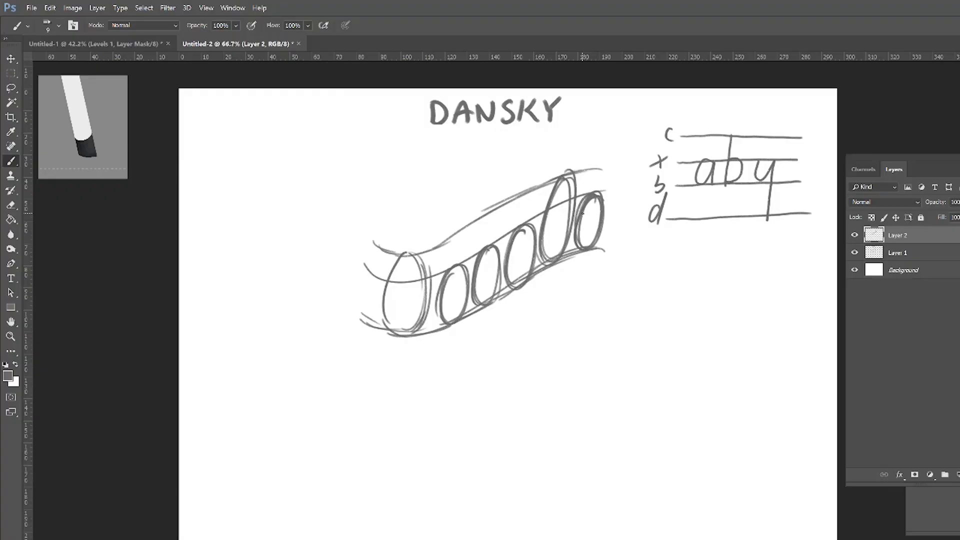
Try sketching a curved stroke and a W below the row of ovals, and undo them.
mouse_move(554, 296)
mouse_down()
mouse_move(547, 330)
mouse_move(606, 296)
mouse_up()
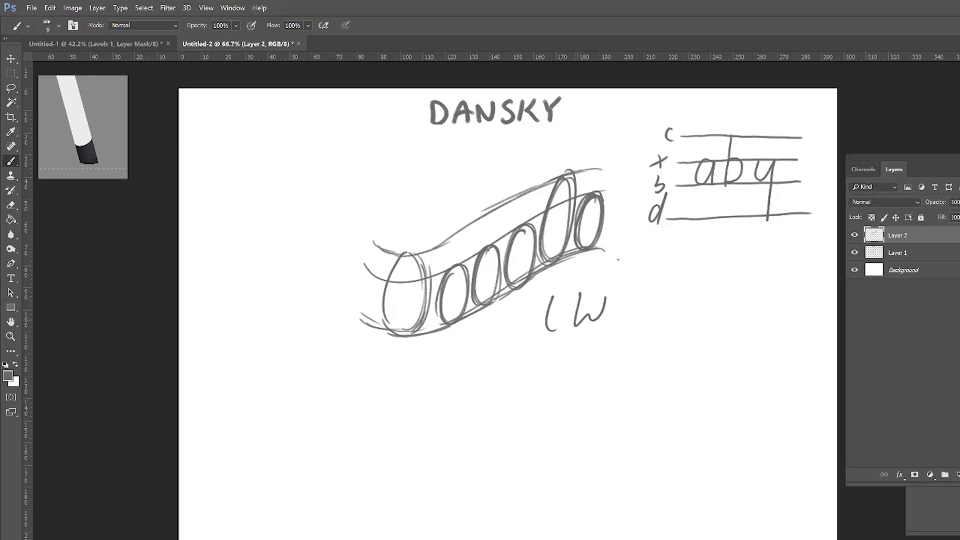
key(ctrl+z)
key(ctrl+z)
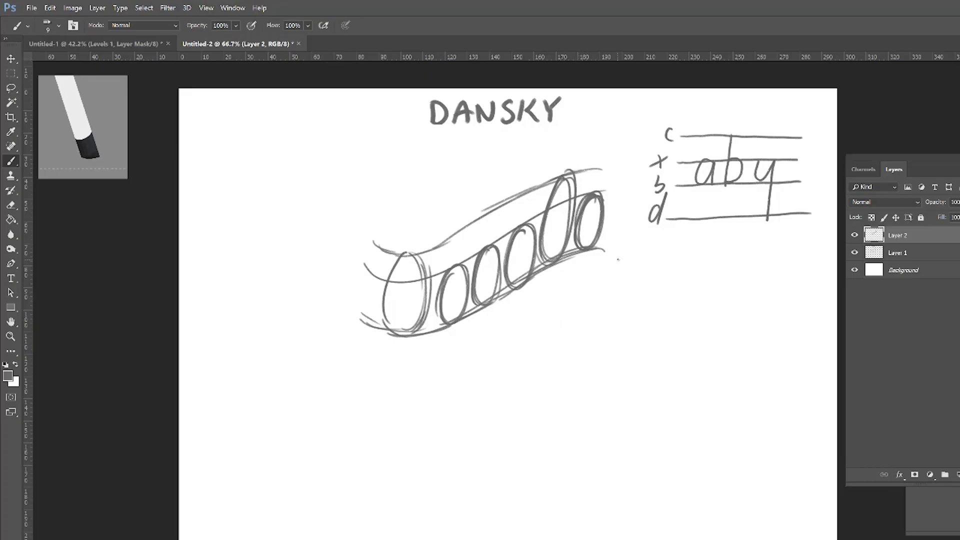
Lower Layer 2's opacity so the oval placeholders appear lighter.
drag(956, 202, 946, 227)
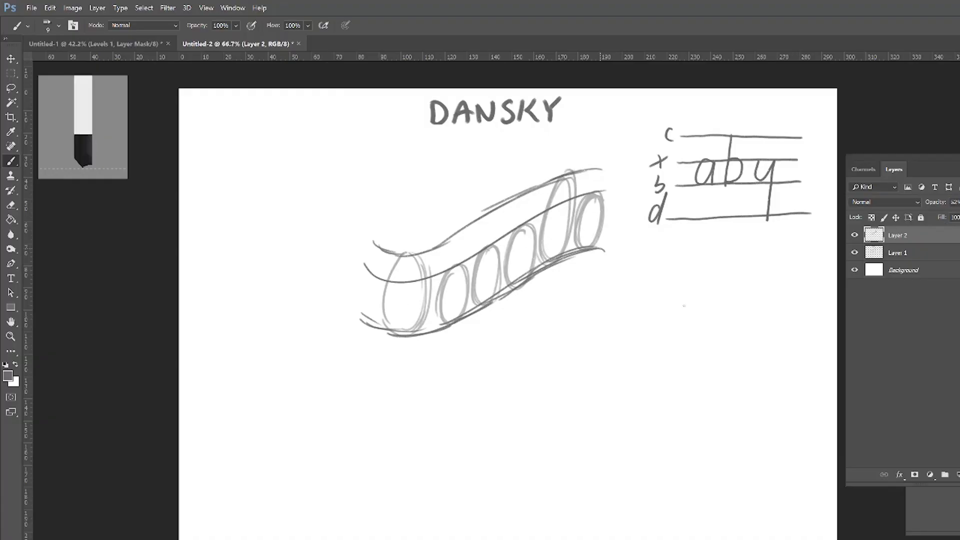
Try sample letters b and d with slant strokes below the letter-height reference, and delete them with a lasso selection.
mouse_move(693, 241)
mouse_down()
mouse_move(675, 313)
mouse_move(686, 280)
mouse_move(697, 278)
mouse_move(679, 310)
mouse_up()
mouse_move(739, 278)
mouse_down()
mouse_move(718, 302)
mouse_move(737, 296)
mouse_move(771, 243)
mouse_move(743, 309)
mouse_up()
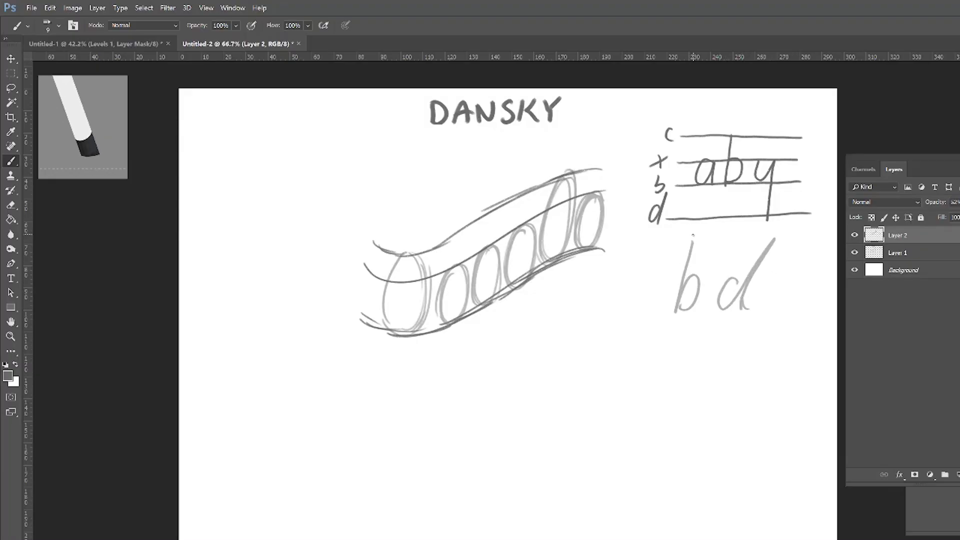
mouse_move(687, 241)
mouse_down()
mouse_move(668, 309)
mouse_move(680, 289)
mouse_up()
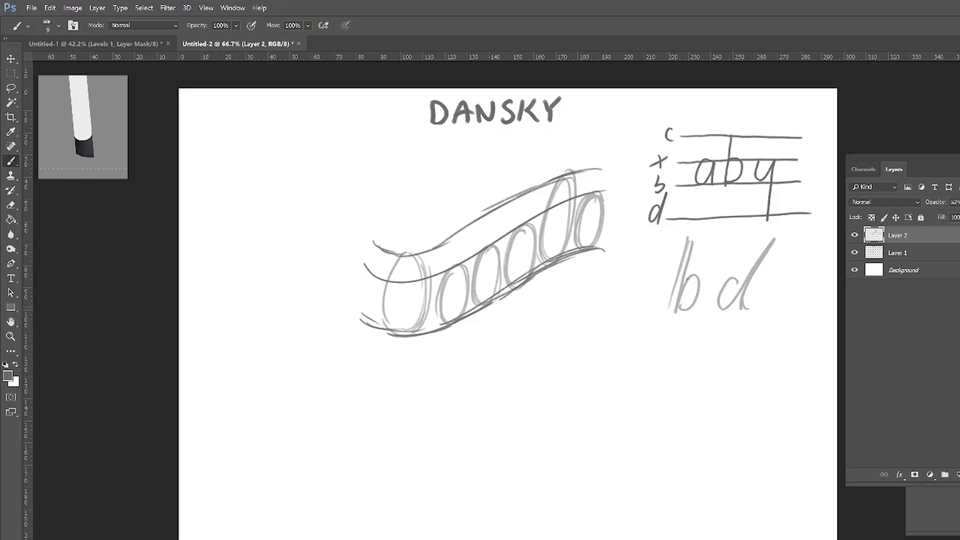
drag(783, 244, 749, 299)
mouse_move(788, 244)
mouse_down()
mouse_move(747, 302)
mouse_move(790, 244)
mouse_move(778, 261)
mouse_up()
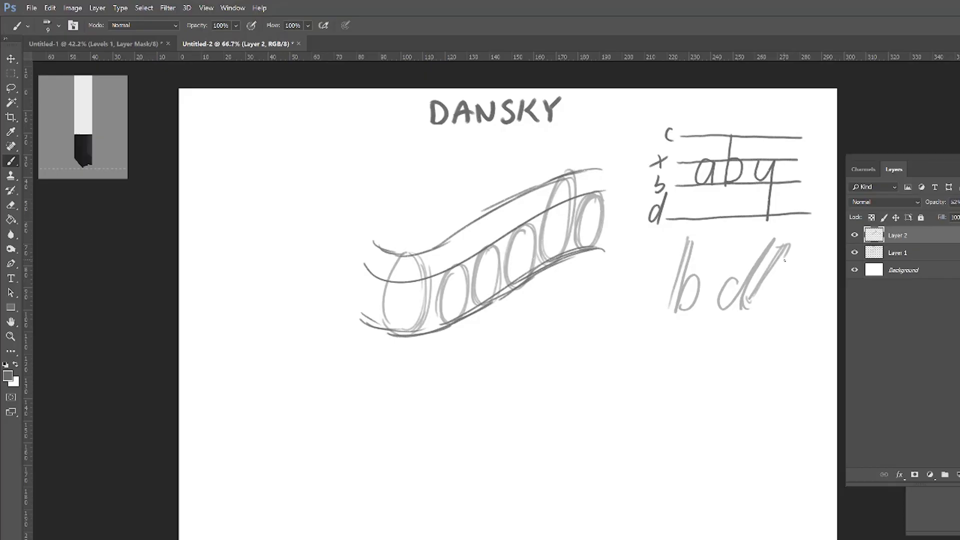
click(11, 87)
mouse_move(624, 353)
mouse_down()
mouse_move(720, 356)
mouse_move(660, 253)
mouse_move(645, 330)
mouse_up()
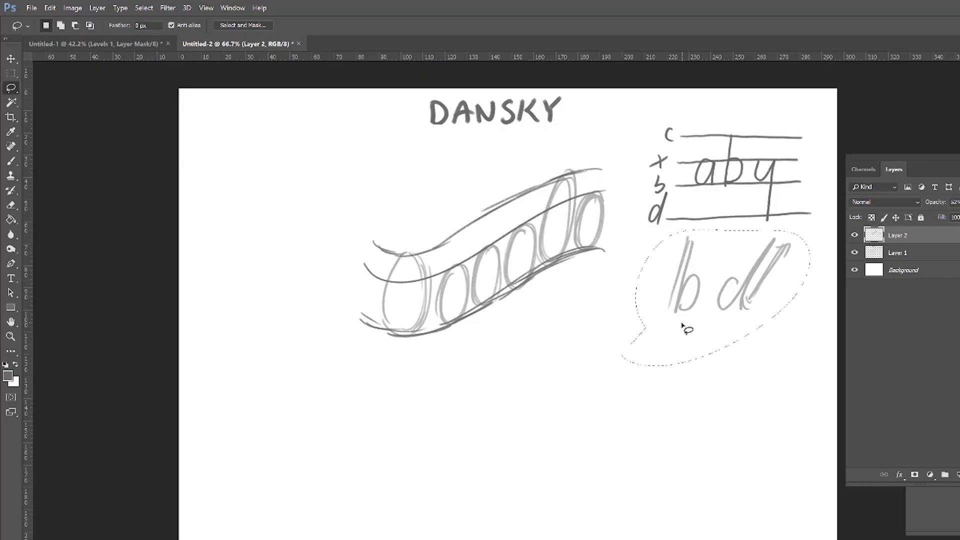
key(Delete)
Sketch seven roughly parallel slanted guide lines across the row of ovals, going over the first one again.
key(b)
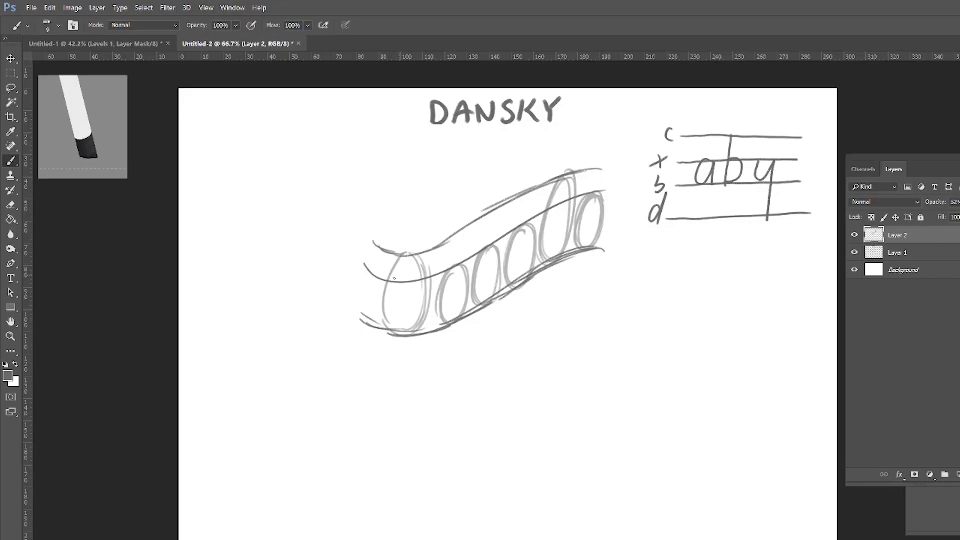
drag(425, 220, 381, 358)
drag(454, 214, 412, 345)
drag(489, 194, 438, 342)
drag(517, 184, 475, 322)
drag(553, 169, 513, 306)
drag(586, 156, 551, 278)
drag(619, 160, 576, 273)
drag(423, 219, 385, 348)
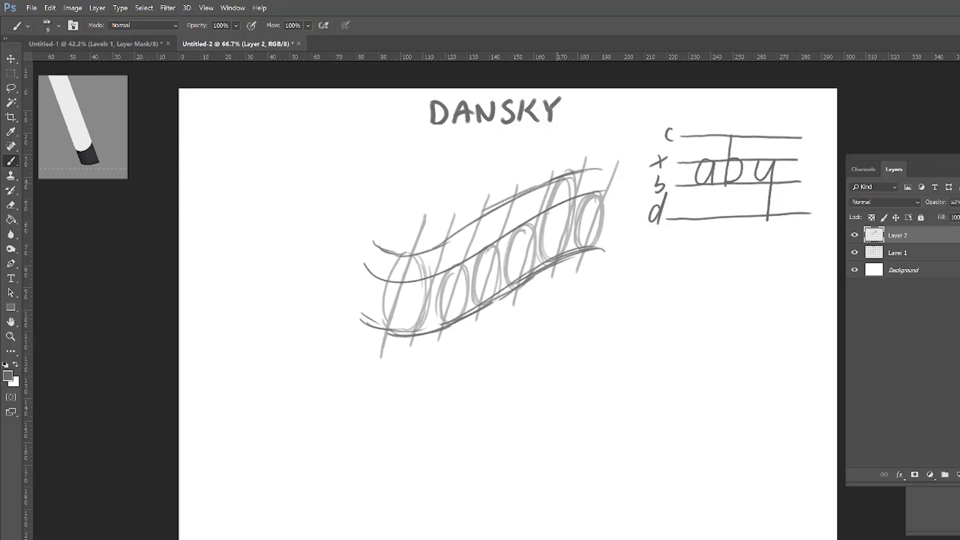
Add a new layer above Layer 2.
click(957, 474)
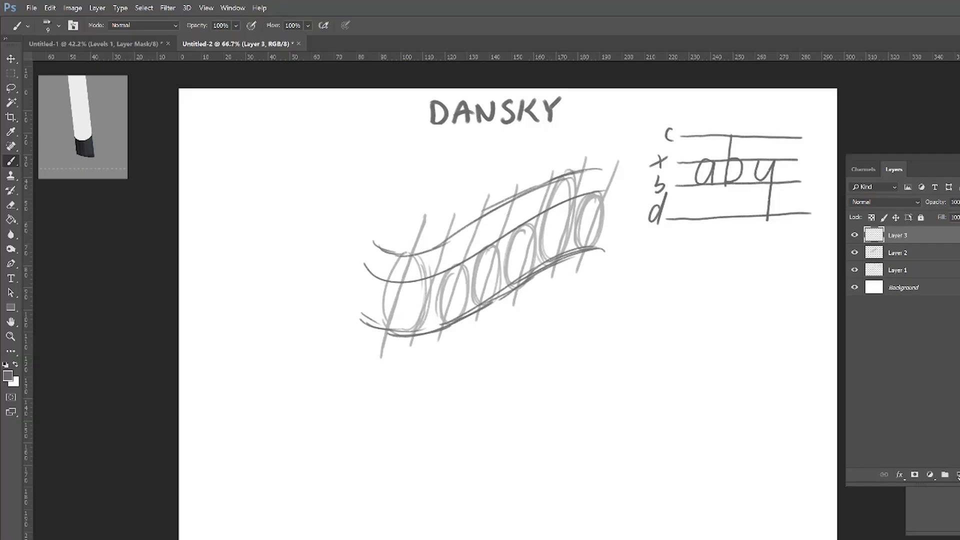
Try a slanted letter k in the fifth oval, and undo it.
drag(560, 176, 531, 273)
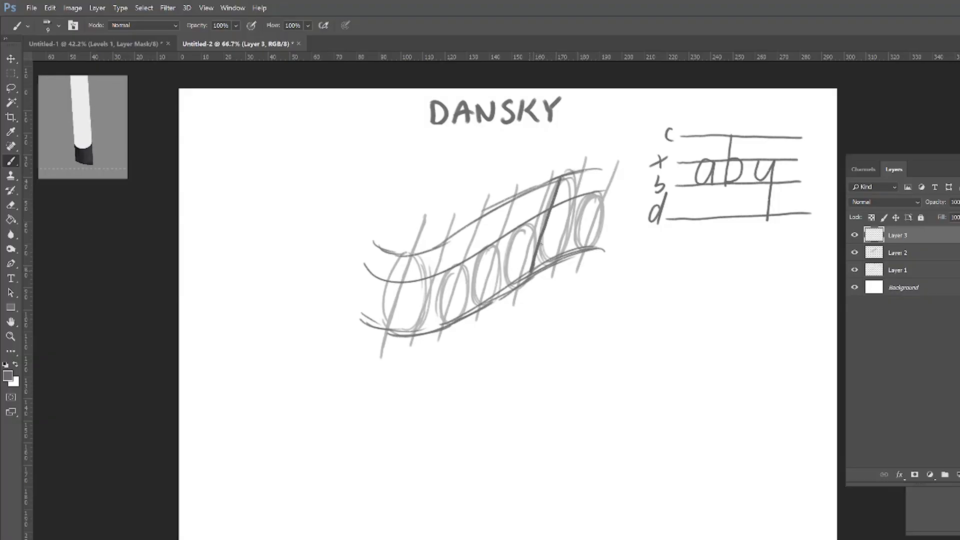
drag(567, 213, 556, 256)
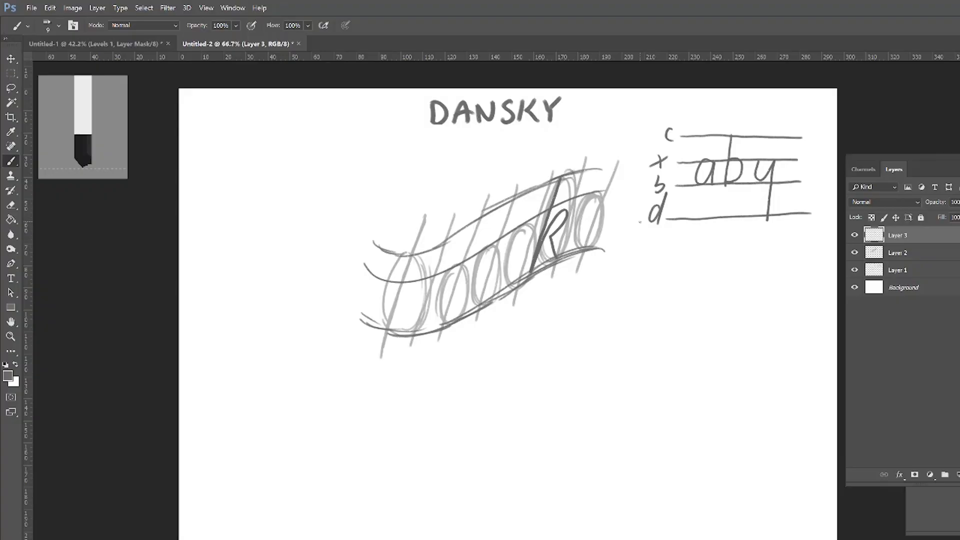
key(ctrl+alt+z)
key(ctrl+alt+z)
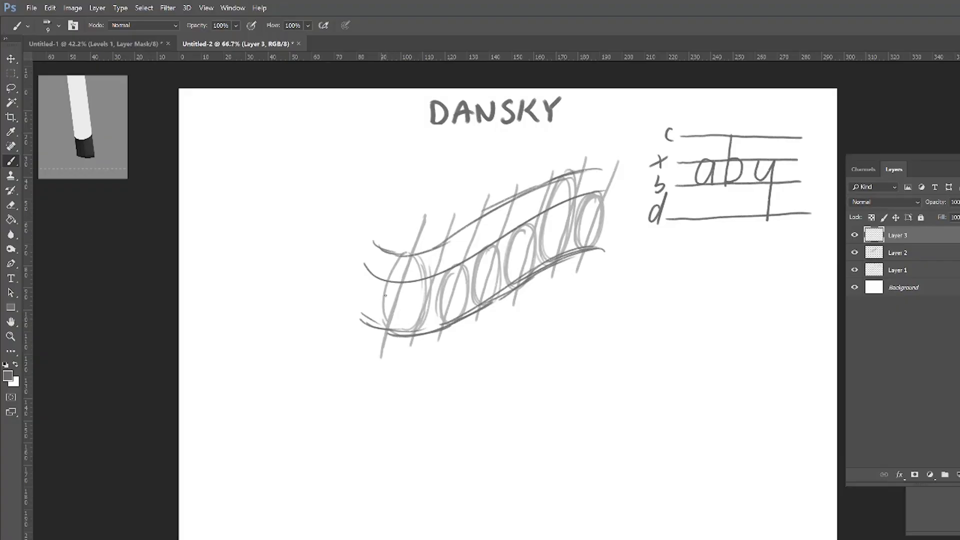
Sketch the slanted letters Dansk over the first five ovals and thicken the k's stem.
mouse_move(397, 257)
mouse_down()
mouse_move(379, 319)
mouse_move(403, 261)
mouse_move(418, 267)
mouse_move(395, 320)
mouse_move(415, 306)
mouse_move(422, 254)
mouse_move(421, 298)
mouse_move(382, 325)
mouse_move(458, 274)
mouse_move(437, 316)
mouse_move(438, 299)
mouse_move(468, 266)
mouse_move(461, 315)
mouse_move(529, 241)
mouse_move(519, 276)
mouse_move(561, 176)
mouse_move(543, 260)
mouse_move(557, 232)
mouse_up()
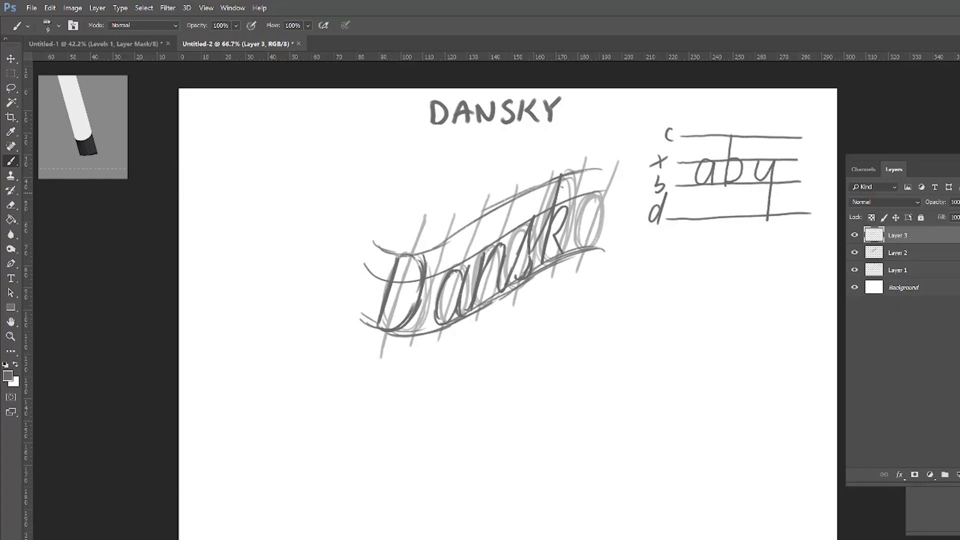
drag(565, 173, 541, 255)
drag(551, 215, 540, 255)
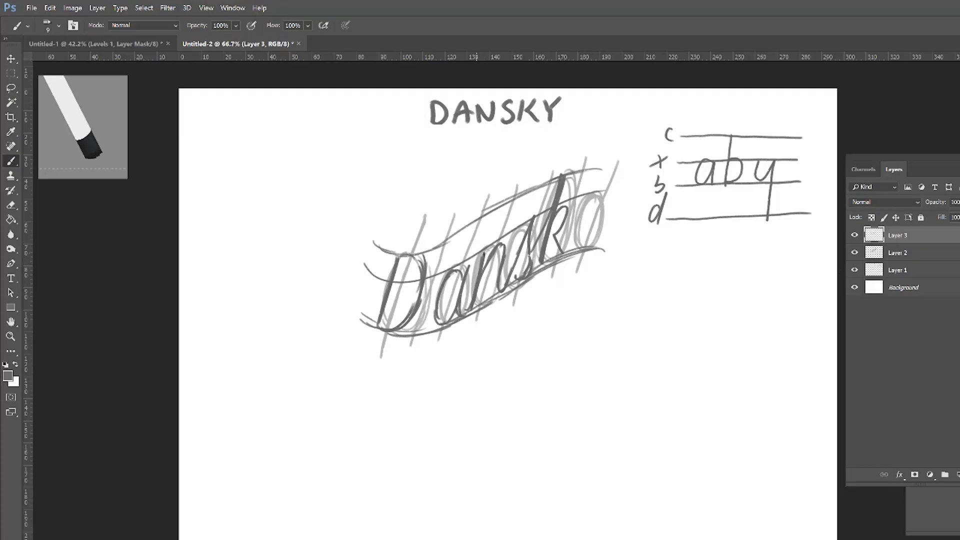
Thicken the stems of the a and n, and sketch the final y with a heavy stem descending below the baseline.
mouse_move(459, 257)
mouse_down()
mouse_move(442, 274)
mouse_move(483, 237)
mouse_move(450, 264)
mouse_up()
key(ctrl+z)
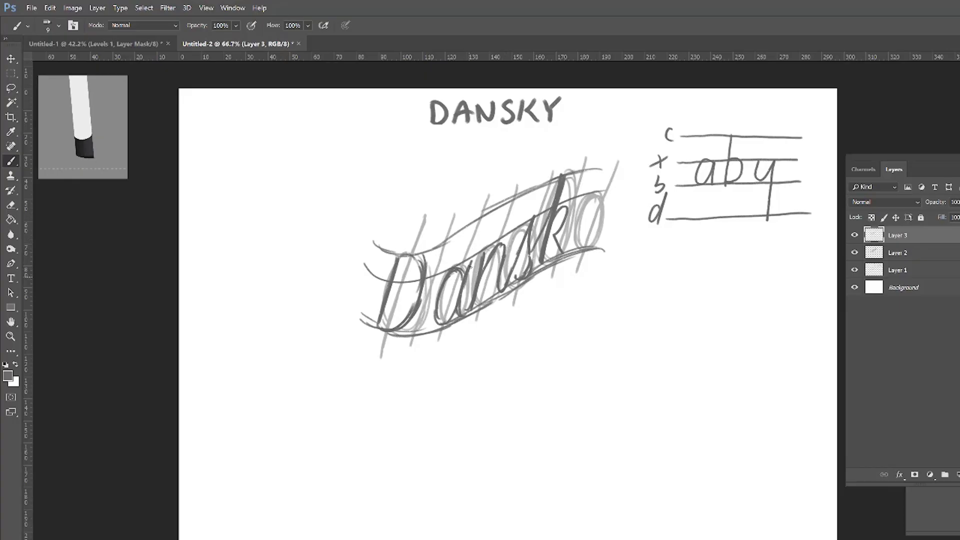
mouse_move(480, 275)
mouse_down()
mouse_move(568, 245)
mouse_move(588, 198)
mouse_move(590, 246)
mouse_move(609, 199)
mouse_move(593, 265)
mouse_up()
drag(605, 210, 589, 285)
drag(599, 239, 586, 301)
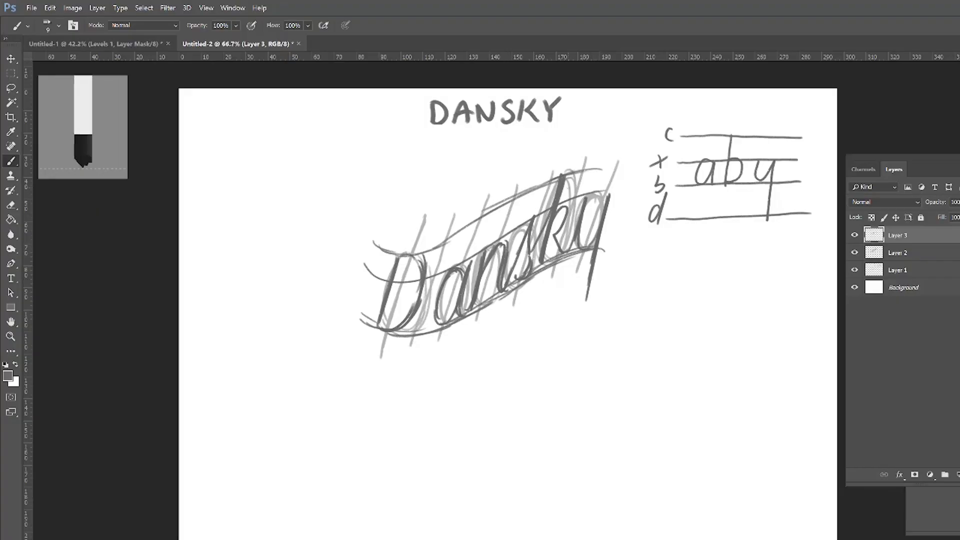
Try a plain S and a slanted script s below the letter-height reference, and undo both.
drag(683, 261, 667, 280)
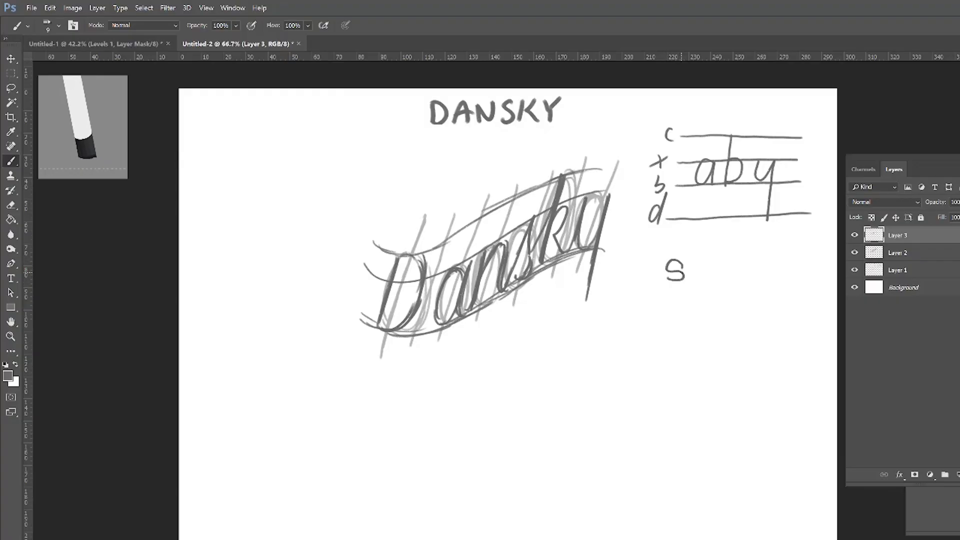
key(ctrl+z)
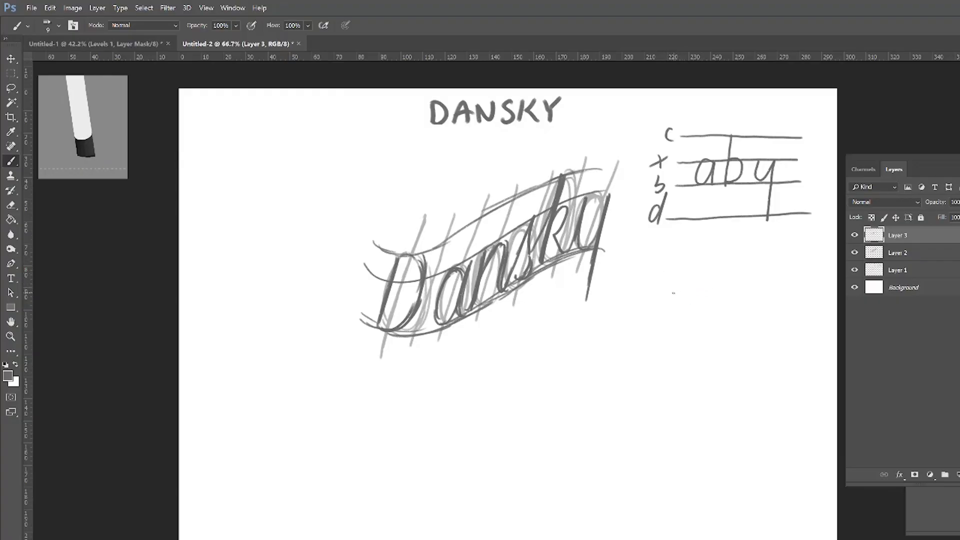
mouse_move(673, 291)
mouse_down()
mouse_move(718, 235)
mouse_move(710, 274)
mouse_move(692, 285)
mouse_up()
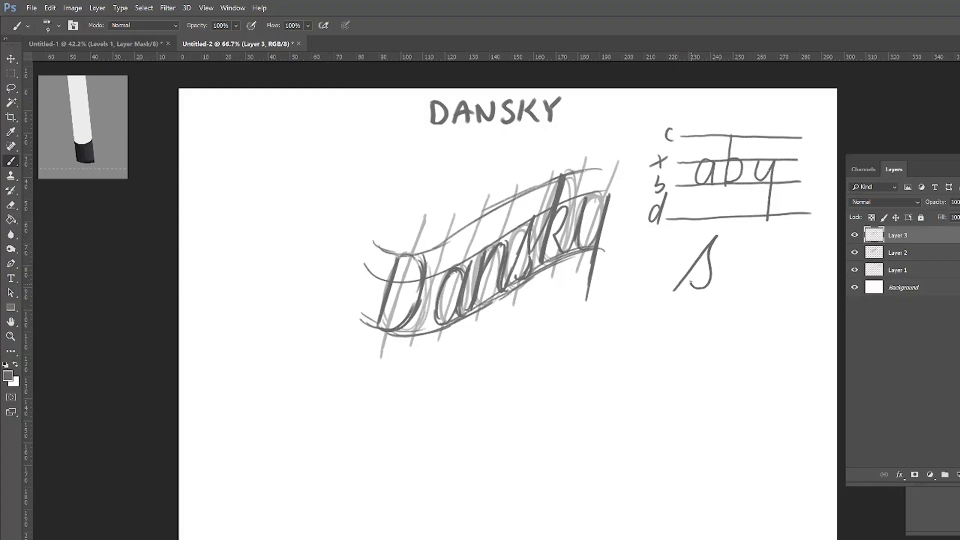
key(ctrl+alt+z)
key(ctrl+alt+z)
key(ctrl+alt+z)
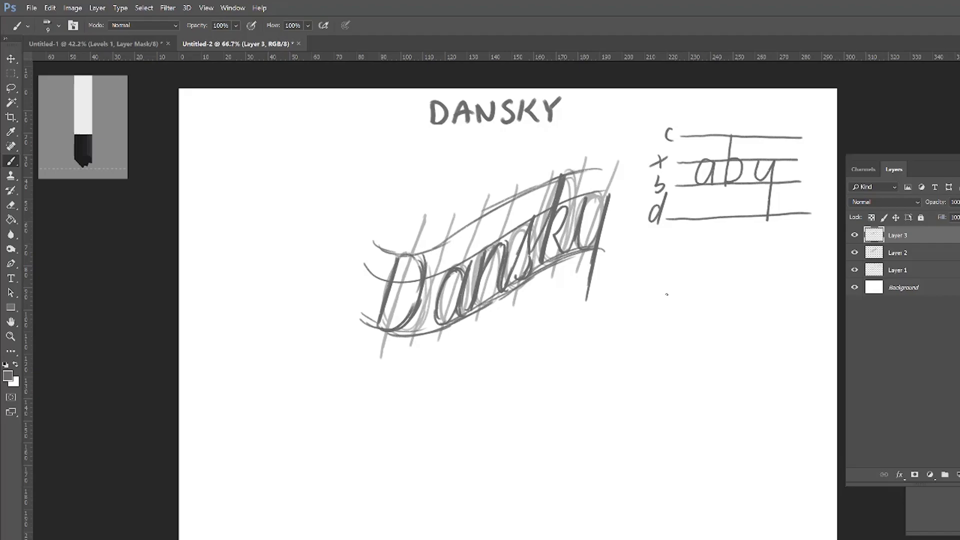
Hide Layer 2 and shift the lassoed D slightly closer to the a.
click(856, 252)
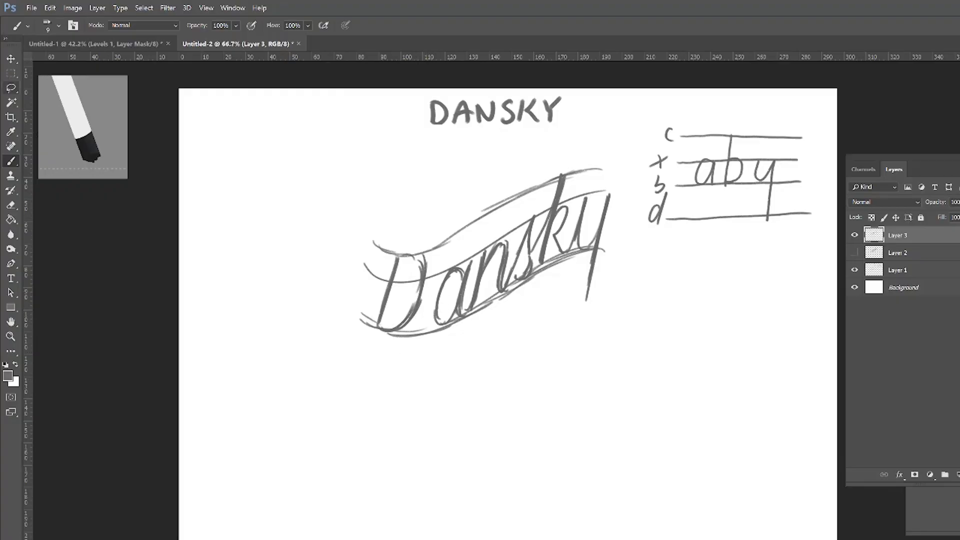
key(l)
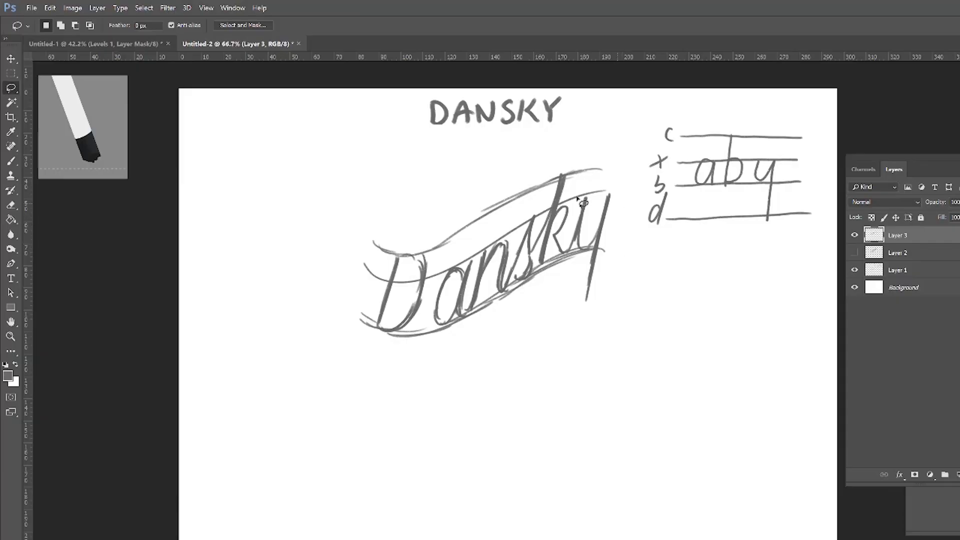
mouse_move(434, 269)
mouse_down()
mouse_move(422, 239)
mouse_move(365, 291)
mouse_move(379, 349)
mouse_move(408, 316)
mouse_up()
key(v)
key(ctrl+d)
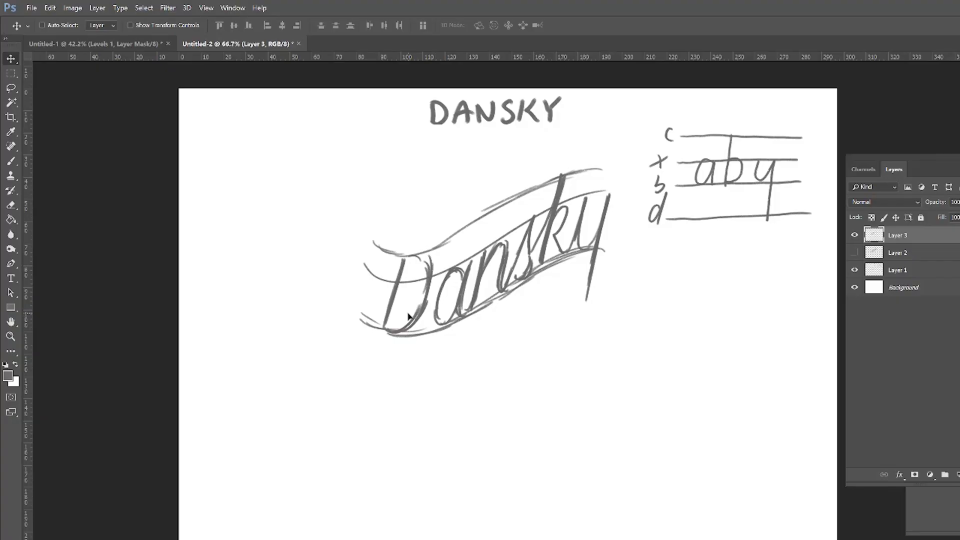
Rework the s between the n and k with a heavier downstroke.
key(b)
scroll(499, 271, up, 2)
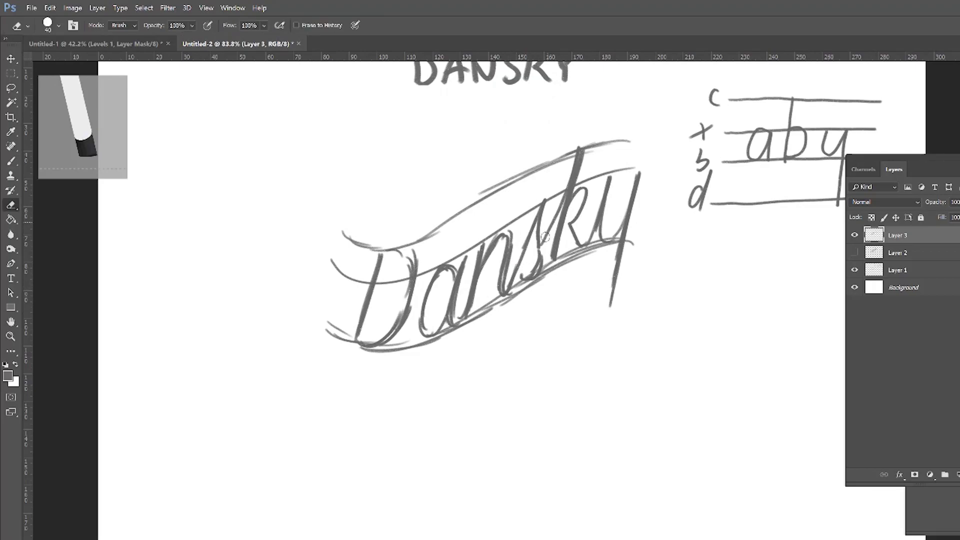
mouse_move(550, 195)
mouse_down()
mouse_move(552, 256)
mouse_move(523, 280)
mouse_up()
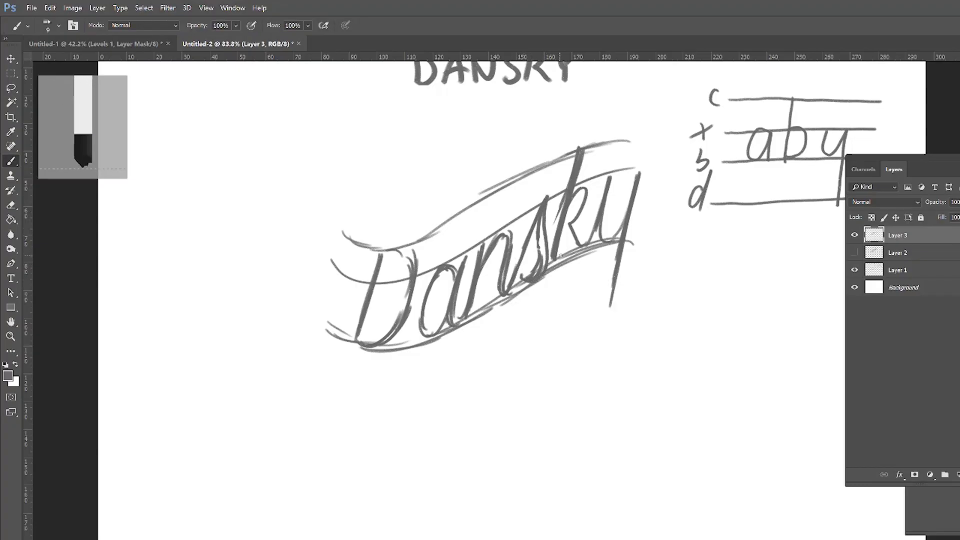
Lasso the letters k and y and move them slightly away from the s.
key(l)
mouse_move(658, 192)
mouse_down()
mouse_move(607, 134)
mouse_move(578, 137)
mouse_move(553, 254)
mouse_move(607, 335)
mouse_move(658, 195)
mouse_up()
key(v)
drag(619, 220, 624, 222)
key(ctrl+d)
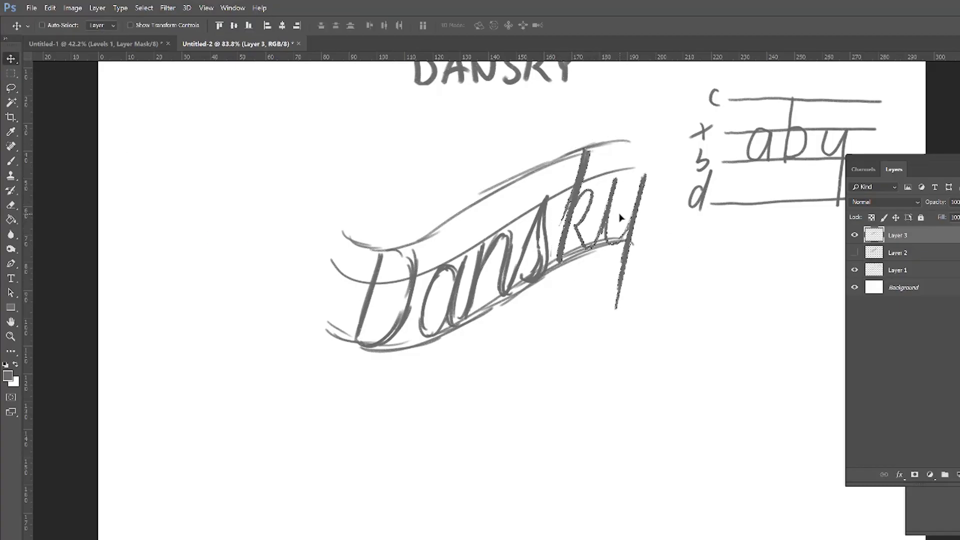
Thicken the curved bowl of the D with extra strokes from its upper end to the baseline.
key(z)
mouse_move(498, 284)
mouse_down()
mouse_move(360, 290)
mouse_move(320, 305)
mouse_move(450, 330)
mouse_up()
key(b)
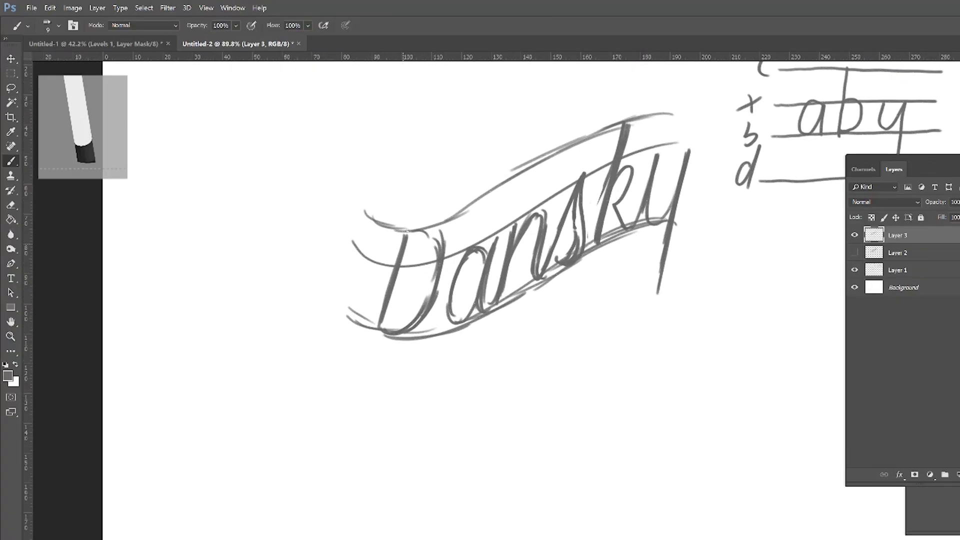
drag(433, 232, 429, 260)
drag(407, 325, 395, 331)
drag(424, 297, 390, 329)
drag(435, 277, 421, 314)
Try extra strokes around the k and y, and undo them.
key(h)
scroll(586, 321, down, 2)
drag(586, 320, 369, 343)
key(b)
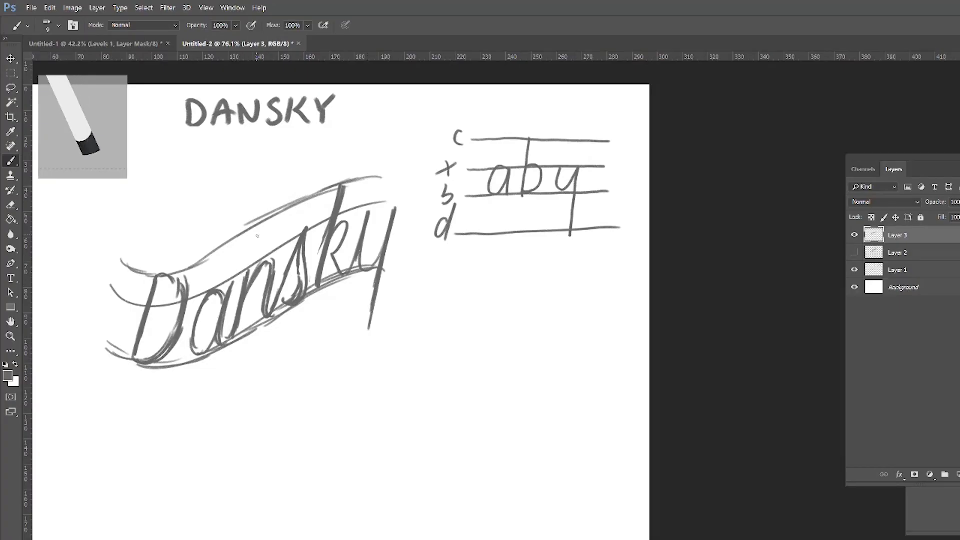
drag(347, 173, 349, 192)
drag(334, 233, 319, 306)
drag(371, 217, 353, 299)
key(ctrl+z)
key(ctrl+z)
key(ctrl+z)
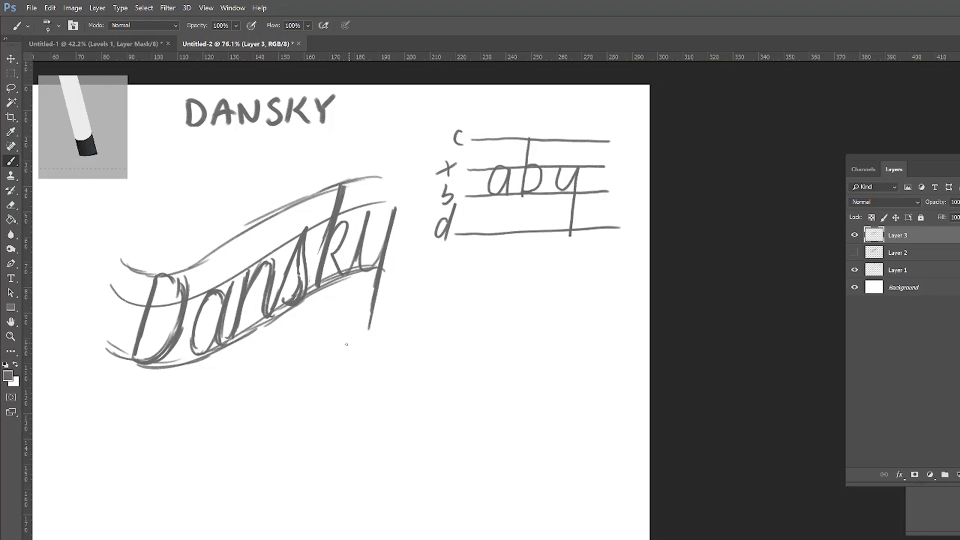
Rotate the canvas view upside down to examine the spacing between the letters, and reset the view upright.
key(space)
drag(319, 352, 415, 300)
key(z)
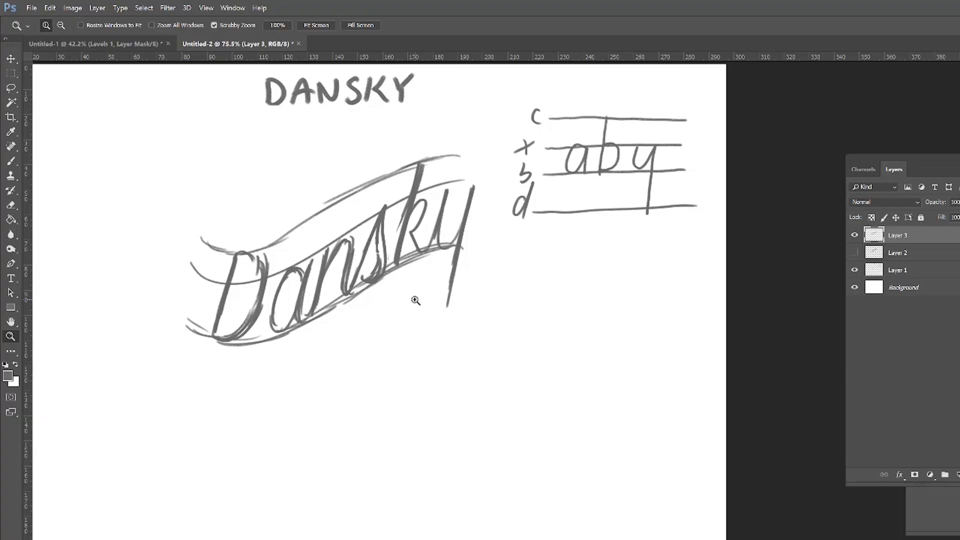
key(r)
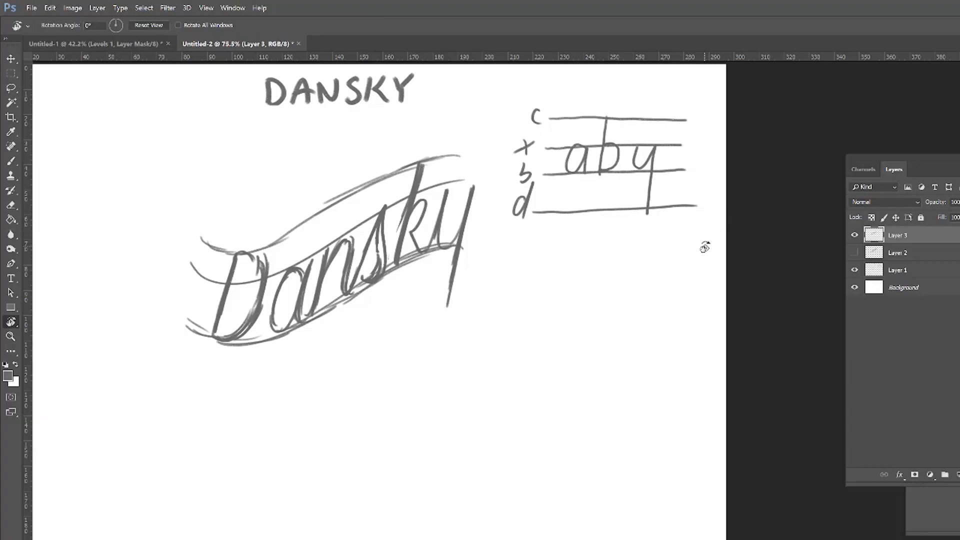
drag(703, 217, 185, 448)
key(h)
drag(634, 393, 397, 331)
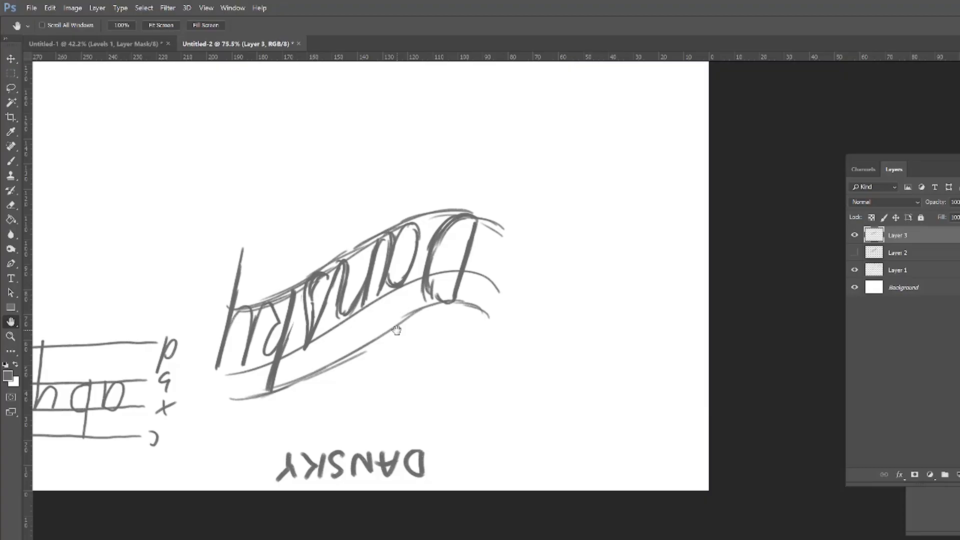
key(b)
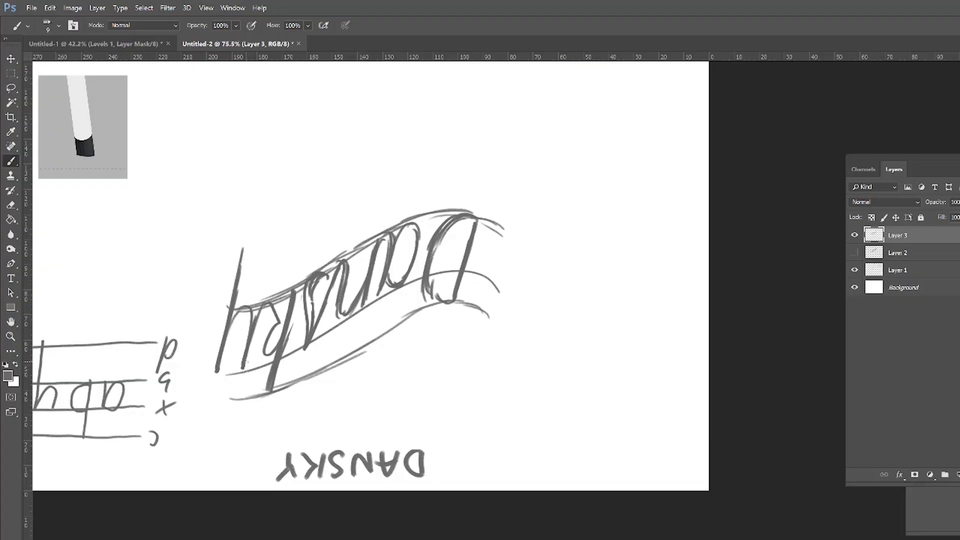
mouse_move(422, 233)
mouse_down()
mouse_move(429, 215)
mouse_move(439, 223)
mouse_up()
key(ctrl+z)
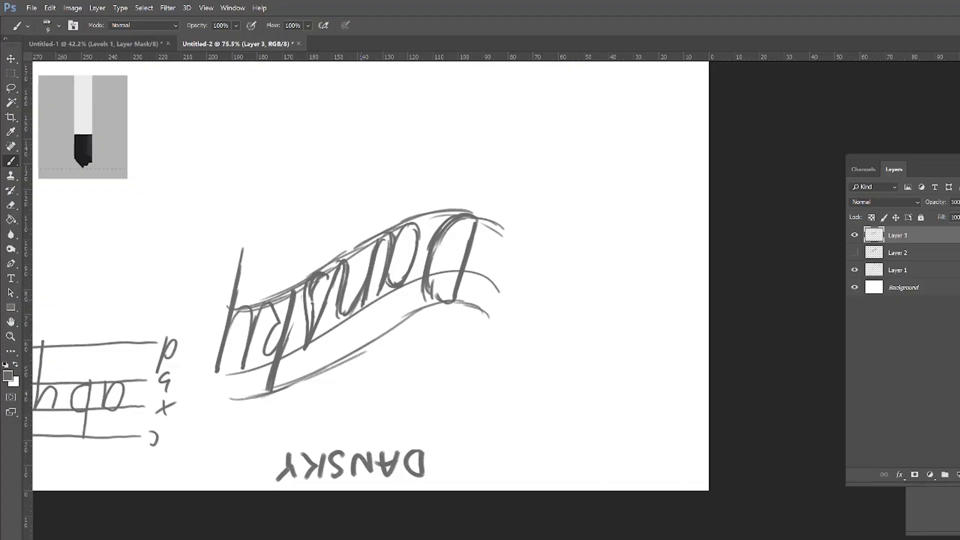
key(ctrl+alt+r)
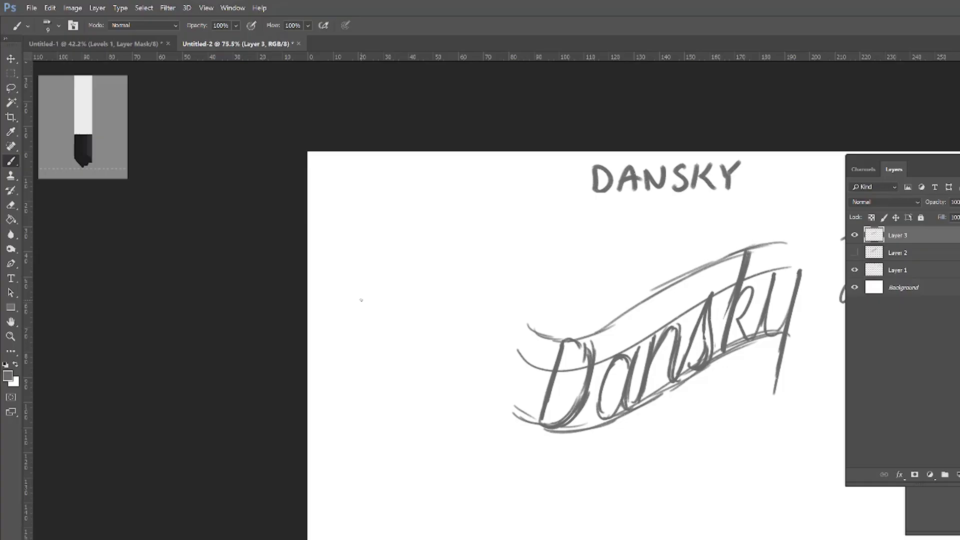
key(h)
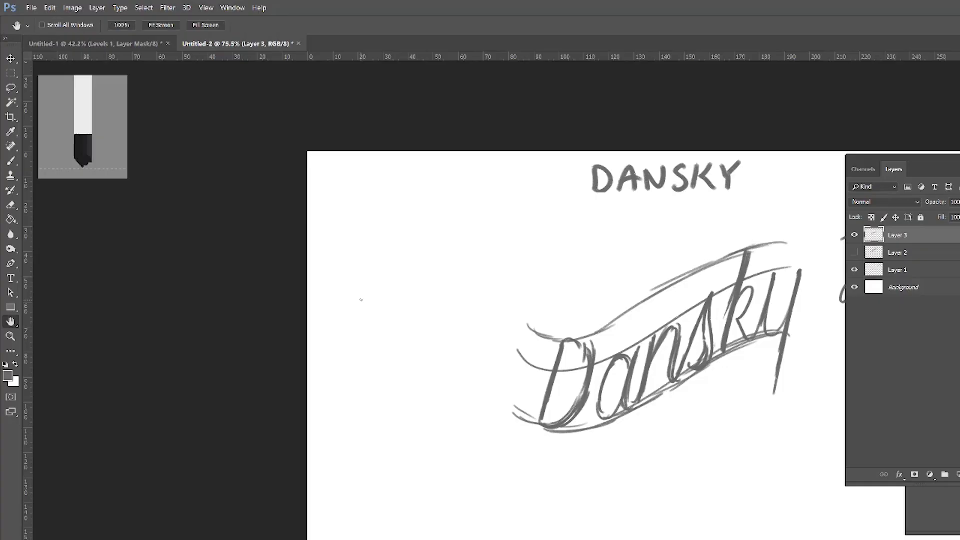
Thicken the slanted stem of the D and reinforce its upper and lower curves with extra brush strokes.
mouse_move(768, 392)
mouse_down()
mouse_move(724, 371)
mouse_move(402, 340)
mouse_up()
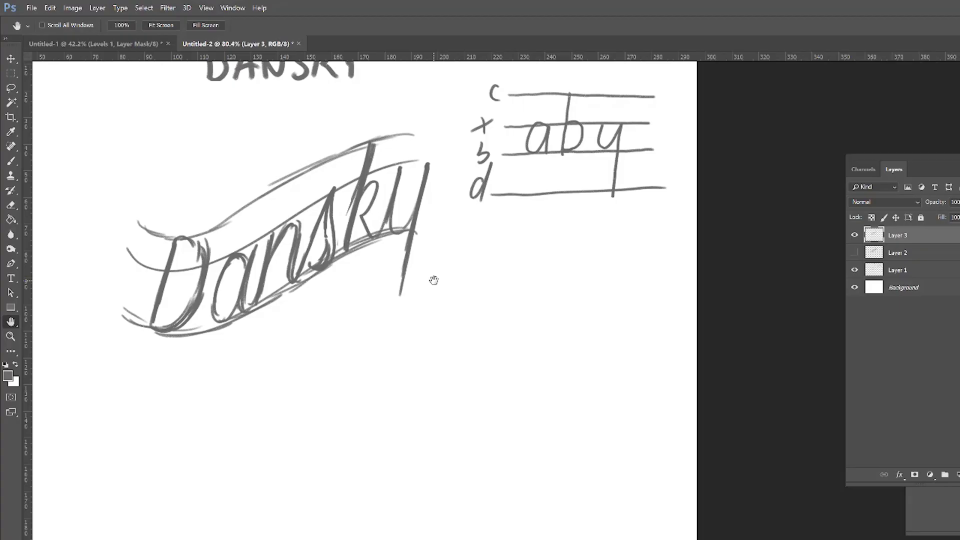
key(b)
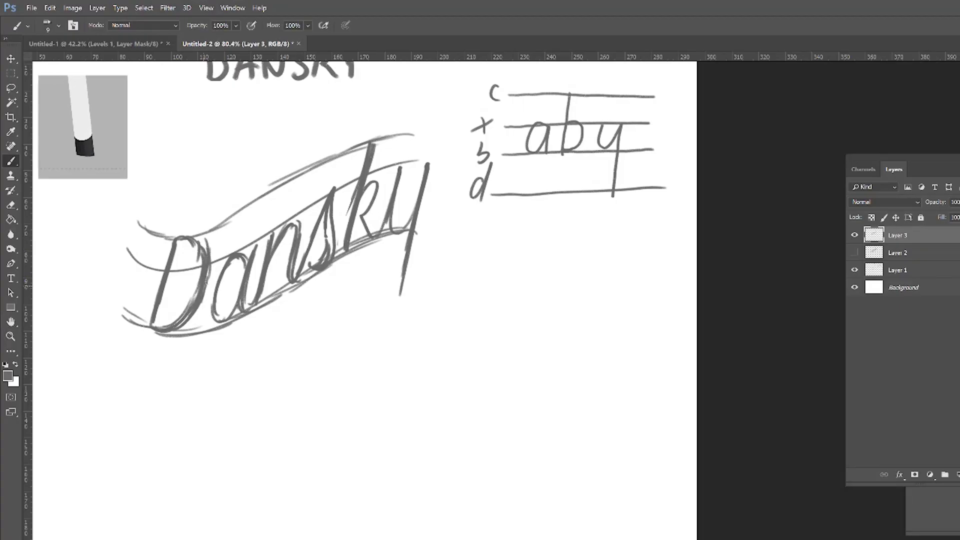
key(e)
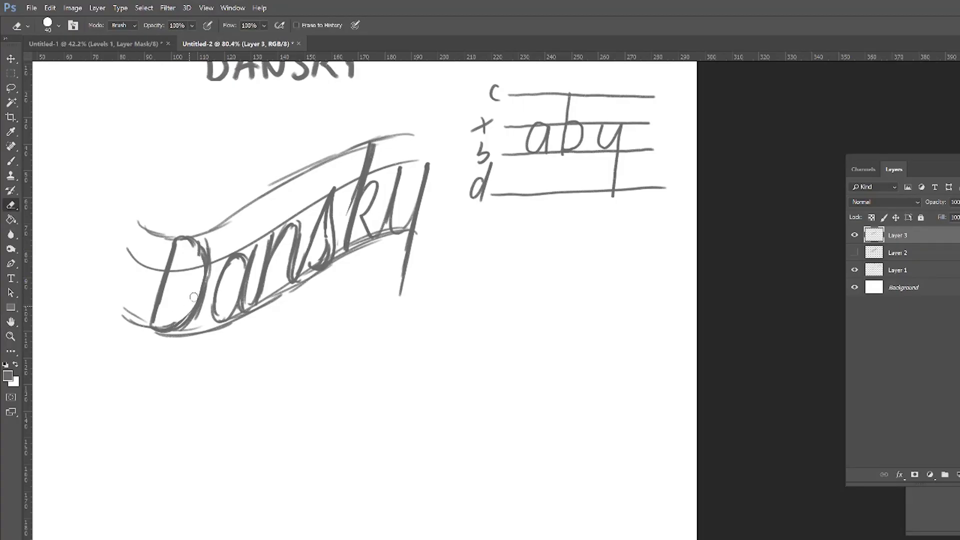
key(b)
drag(171, 251, 148, 330)
drag(178, 233, 198, 246)
drag(183, 313, 166, 328)
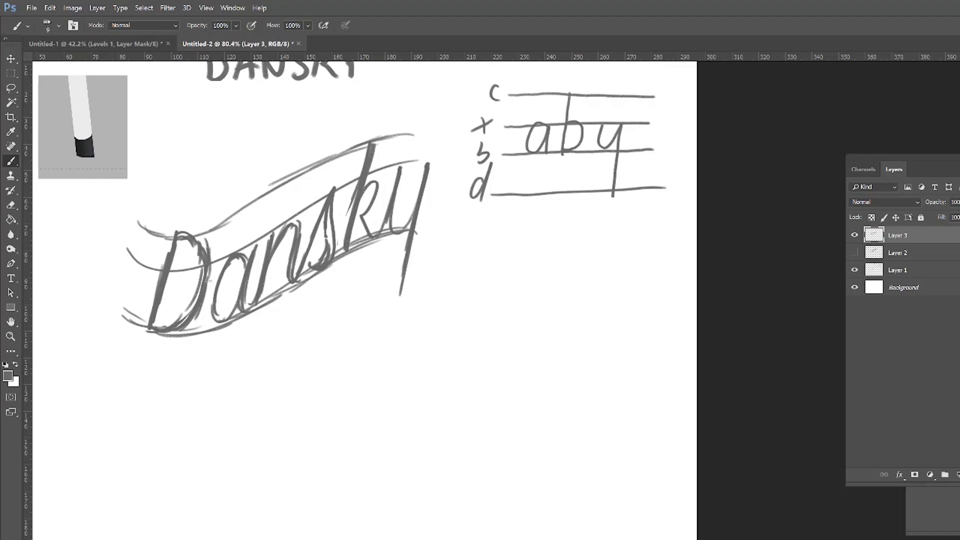
Duplicate Layer 3 and move the copied lettering to the empty space beneath the original word.
drag(940, 246, 956, 475)
mouse_move(359, 231)
mouse_down()
mouse_move(407, 261)
mouse_move(467, 335)
mouse_move(444, 388)
mouse_move(418, 350)
mouse_move(408, 358)
mouse_up()
key(h)
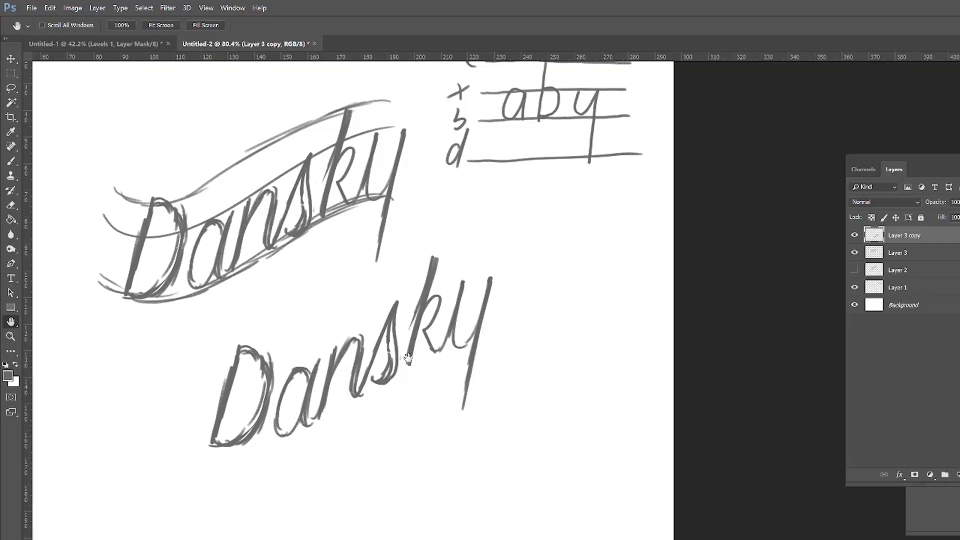
drag(350, 420, 369, 435)
drag(385, 388, 387, 385)
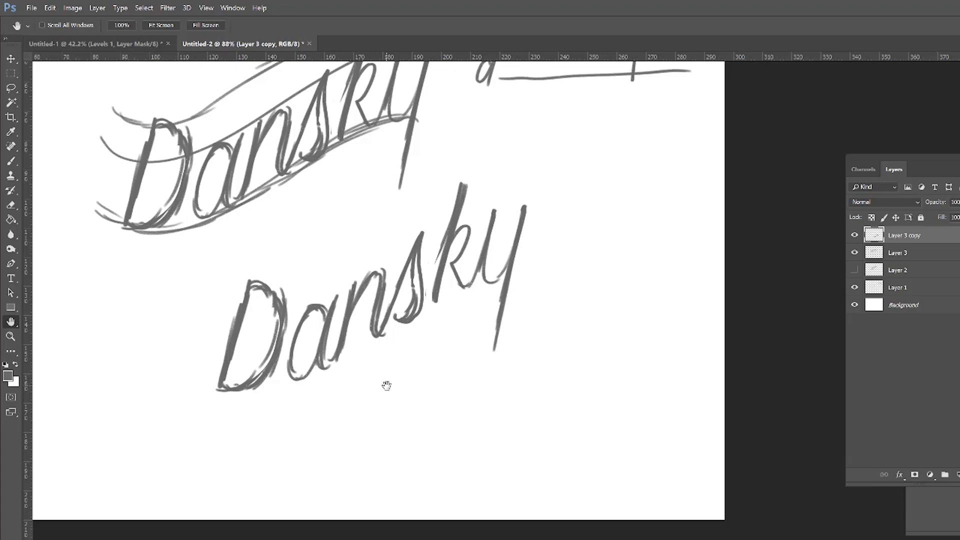
Hide Layer 3 and Layer 1, and move the copied lettering up and left into the upper part of the page.
click(855, 252)
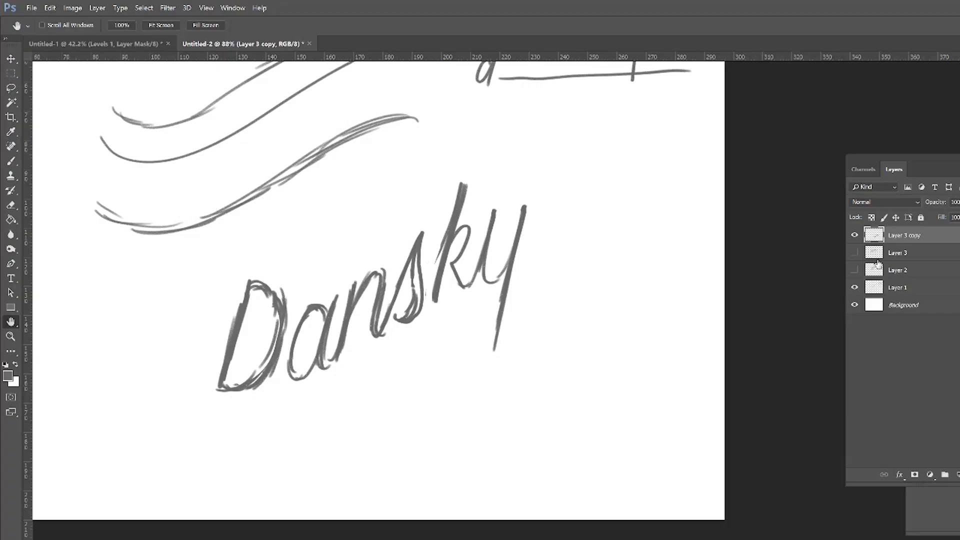
click(855, 287)
key(z)
mouse_move(570, 361)
mouse_down()
mouse_move(520, 361)
mouse_move(534, 338)
mouse_move(446, 274)
mouse_move(476, 301)
mouse_up()
key(v)
key(z)
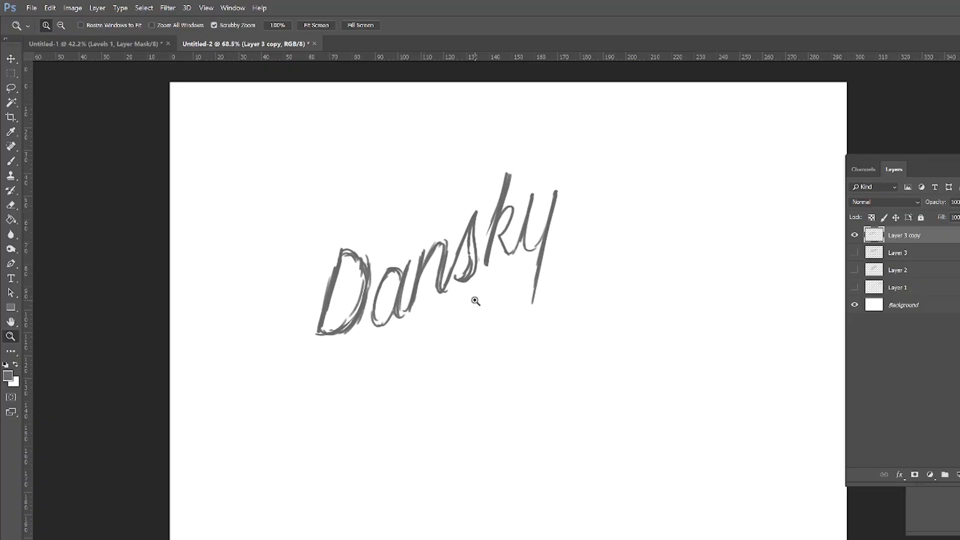
Try outlining the gaps above and below the word, with a rectangular frame around it and an oval in each gap.
key(b)
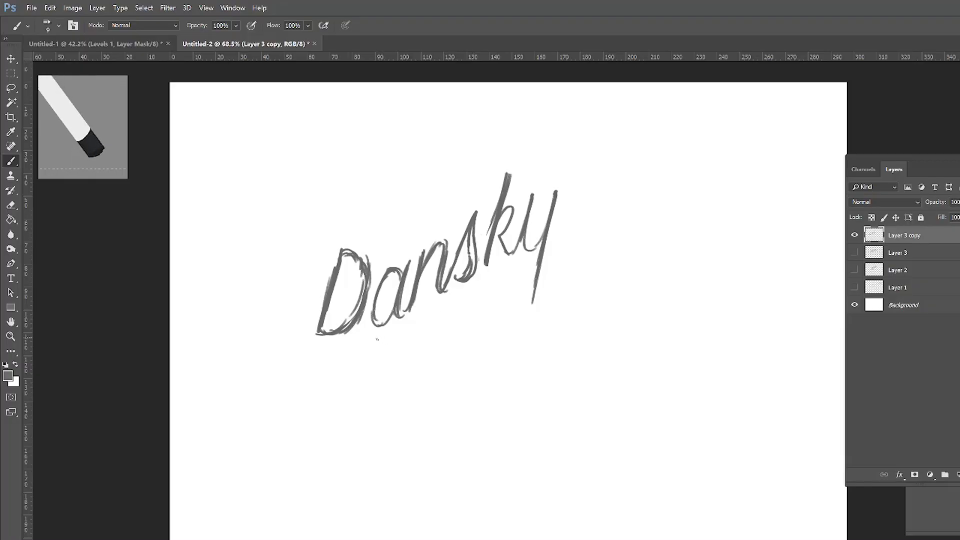
mouse_move(378, 336)
mouse_down()
mouse_move(564, 335)
mouse_move(560, 274)
mouse_move(517, 265)
mouse_move(379, 333)
mouse_up()
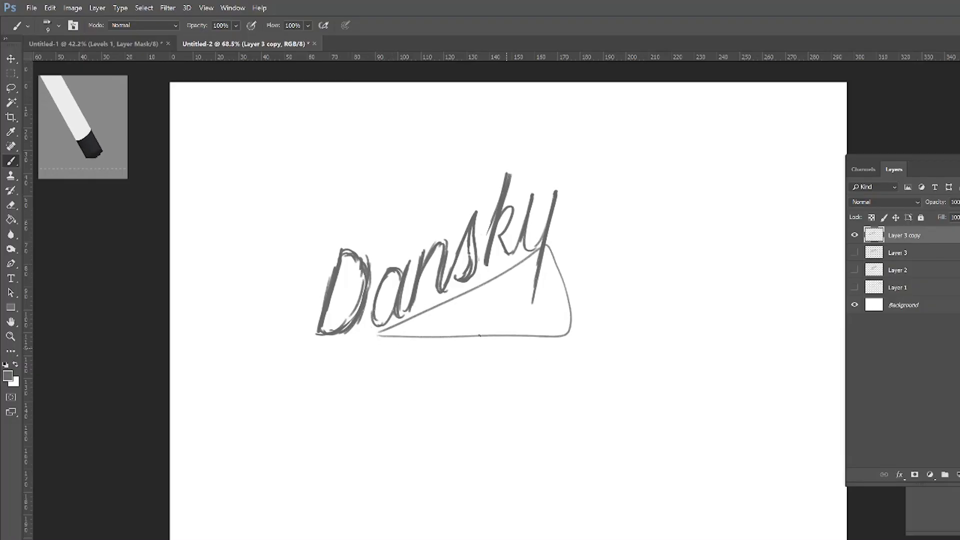
mouse_move(356, 235)
mouse_down()
mouse_move(435, 219)
mouse_move(482, 175)
mouse_up()
mouse_move(549, 159)
mouse_down()
mouse_move(405, 171)
mouse_move(344, 235)
mouse_move(482, 171)
mouse_up()
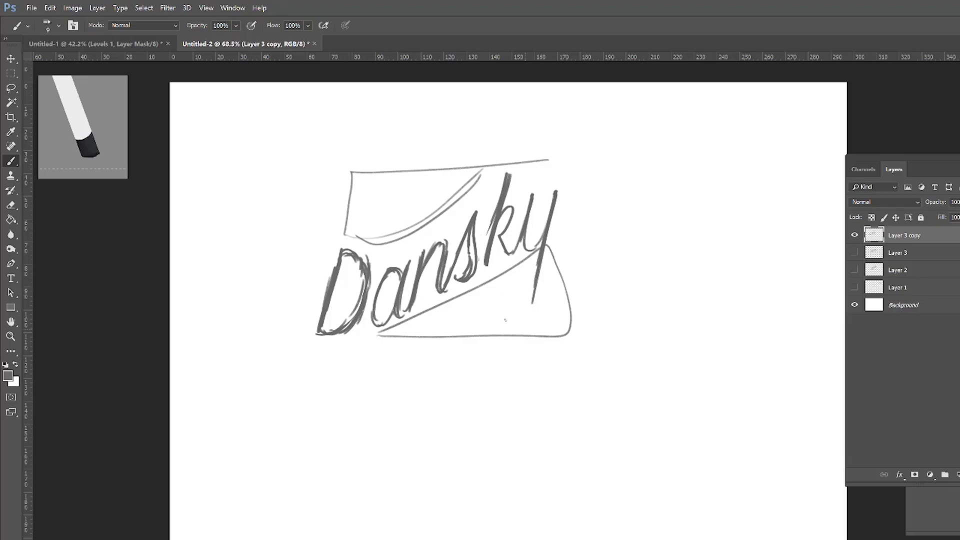
mouse_move(566, 159)
mouse_down()
mouse_move(292, 155)
mouse_move(289, 349)
mouse_move(549, 356)
mouse_up()
drag(577, 315, 574, 350)
drag(564, 132, 574, 348)
mouse_move(463, 165)
mouse_down()
mouse_move(341, 186)
mouse_move(466, 173)
mouse_up()
mouse_move(520, 291)
mouse_down()
mouse_move(450, 343)
mouse_move(498, 288)
mouse_up()
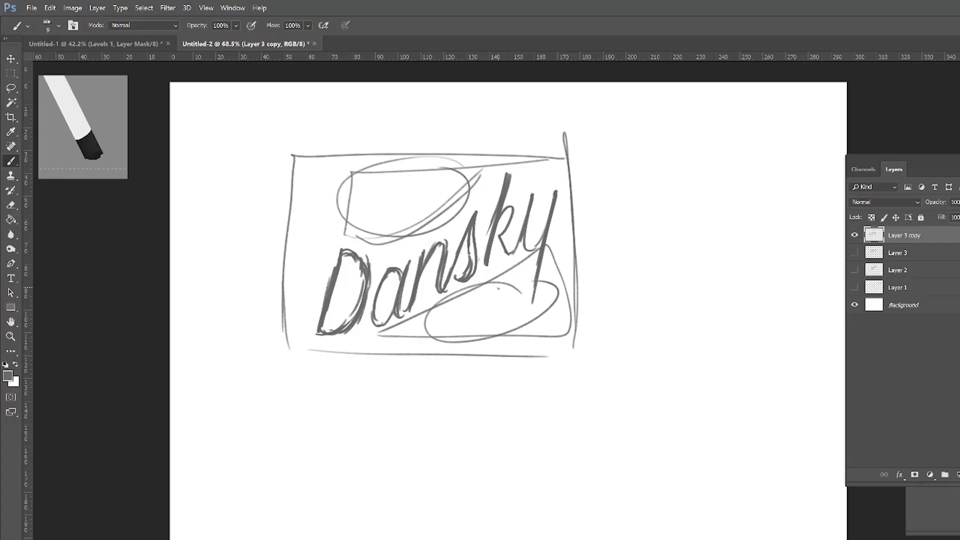
Undo the ovals, the frame and the gap outlines drawn around the word.
key(ctrl+alt+z)
key(ctrl+alt+z)
key(ctrl+alt+z)
key(ctrl+alt+z)
key(ctrl+alt+z)
key(ctrl+alt+z)
key(ctrl+alt+z)
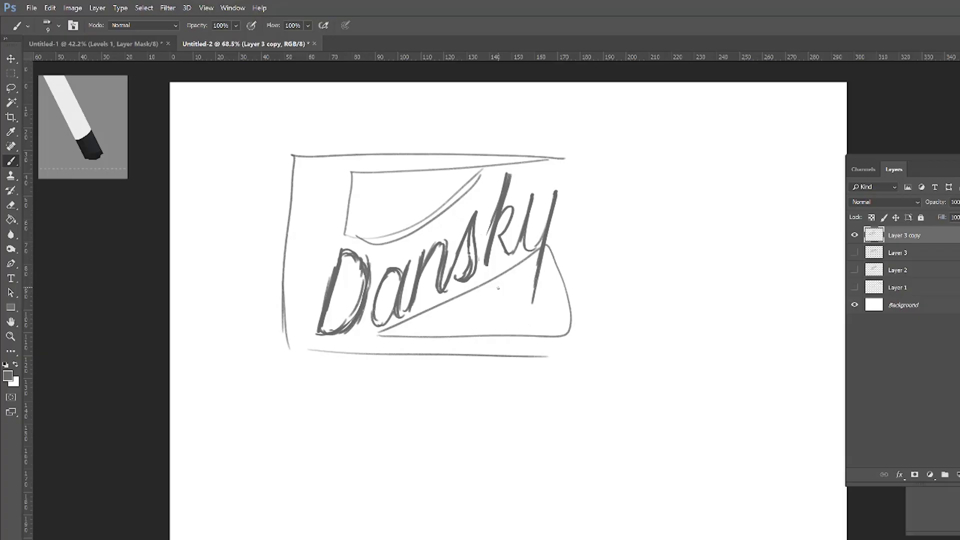
key(ctrl+alt+z)
key(ctrl+alt+z)
key(ctrl+alt+z)
key(ctrl+alt+z)
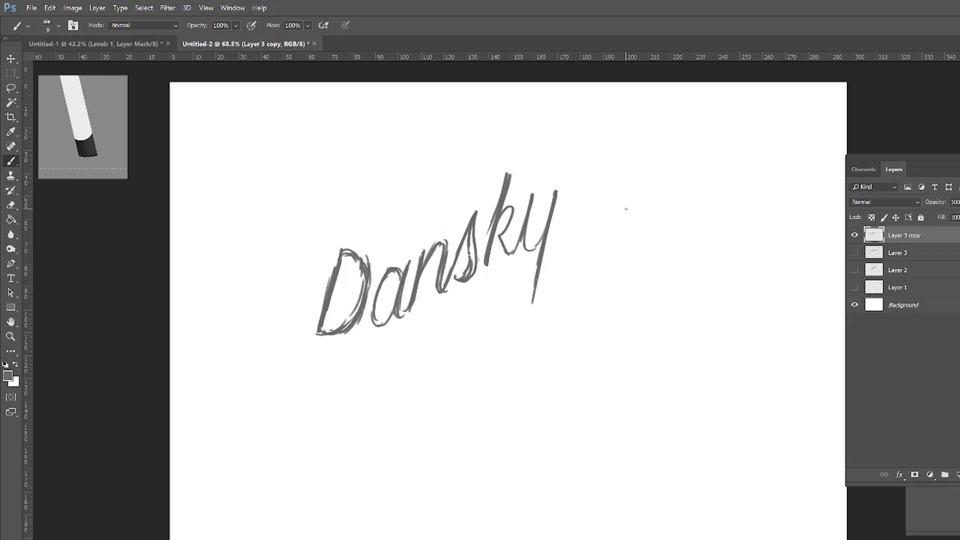
Sketch a small arched layout beside the word, with ovals as letters between two curves and boxed shapes above and below.
mouse_move(620, 207)
mouse_down()
mouse_move(644, 185)
mouse_move(679, 176)
mouse_move(720, 191)
mouse_up()
mouse_move(631, 235)
mouse_down()
mouse_move(684, 211)
mouse_move(713, 214)
mouse_up()
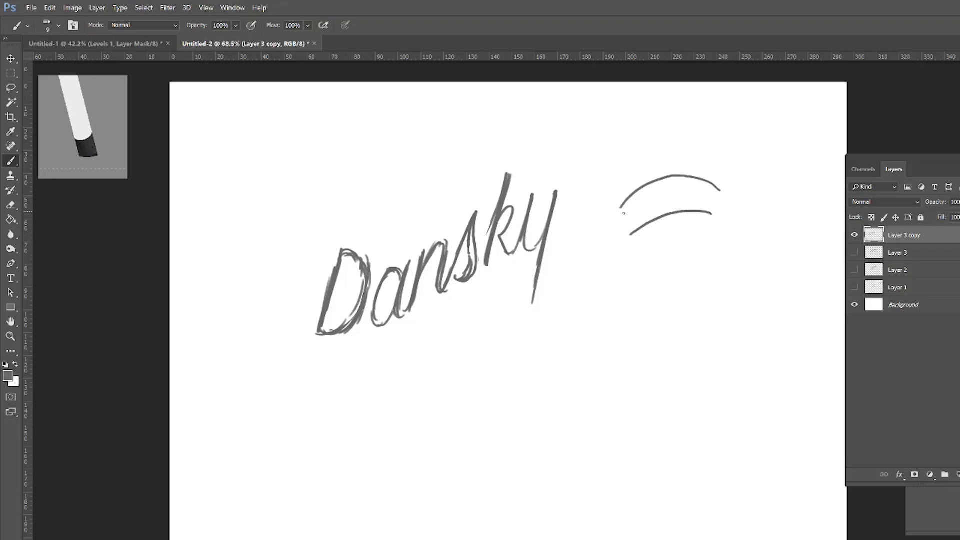
mouse_move(626, 234)
mouse_down()
mouse_move(645, 203)
mouse_move(647, 221)
mouse_move(671, 189)
mouse_move(723, 200)
mouse_up()
mouse_move(631, 234)
mouse_down()
mouse_move(686, 245)
mouse_move(631, 241)
mouse_move(717, 220)
mouse_up()
mouse_move(620, 194)
mouse_down()
mouse_move(620, 161)
mouse_move(665, 157)
mouse_move(623, 192)
mouse_up()
drag(678, 159, 684, 158)
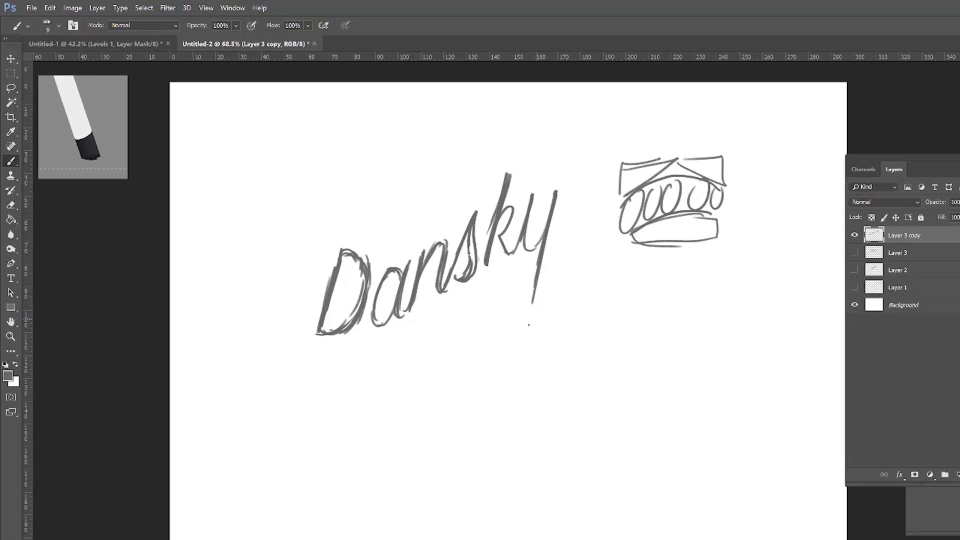
On a new layer, sketch a rectangular frame around the word and outline the empty areas above and below the letters.
key(ctrl+shift+alt+n)
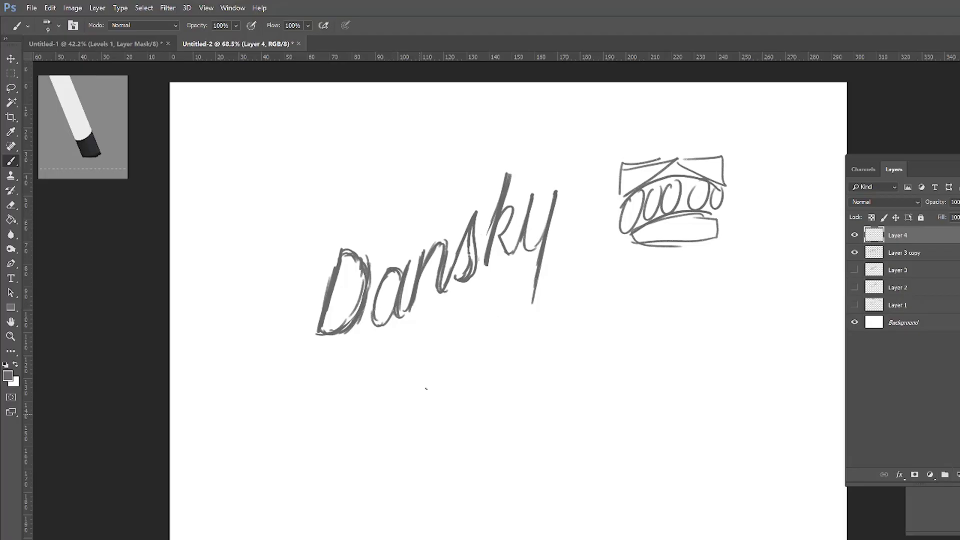
drag(303, 340, 485, 333)
mouse_move(335, 343)
mouse_down()
mouse_move(555, 334)
mouse_move(557, 195)
mouse_up()
mouse_move(561, 336)
mouse_down()
mouse_move(553, 174)
mouse_move(395, 173)
mouse_up()
drag(546, 176, 334, 177)
drag(326, 179, 323, 301)
drag(320, 176, 315, 325)
mouse_move(316, 321)
mouse_down()
mouse_move(312, 190)
mouse_move(310, 252)
mouse_up()
mouse_move(394, 331)
mouse_down()
mouse_move(529, 260)
mouse_move(533, 319)
mouse_move(400, 331)
mouse_up()
mouse_move(321, 246)
mouse_down()
mouse_move(476, 176)
mouse_move(327, 248)
mouse_up()
Lower the opacity of the frame sketch on Layer 4 and add a new layer directly above Layer 3 copy.
click(956, 202)
drag(947, 219, 930, 219)
click(930, 255)
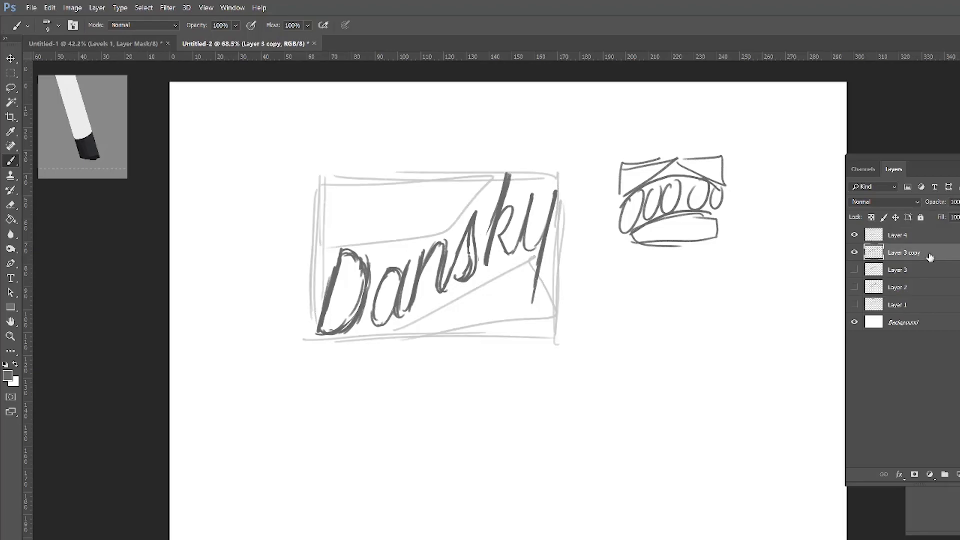
click(957, 475)
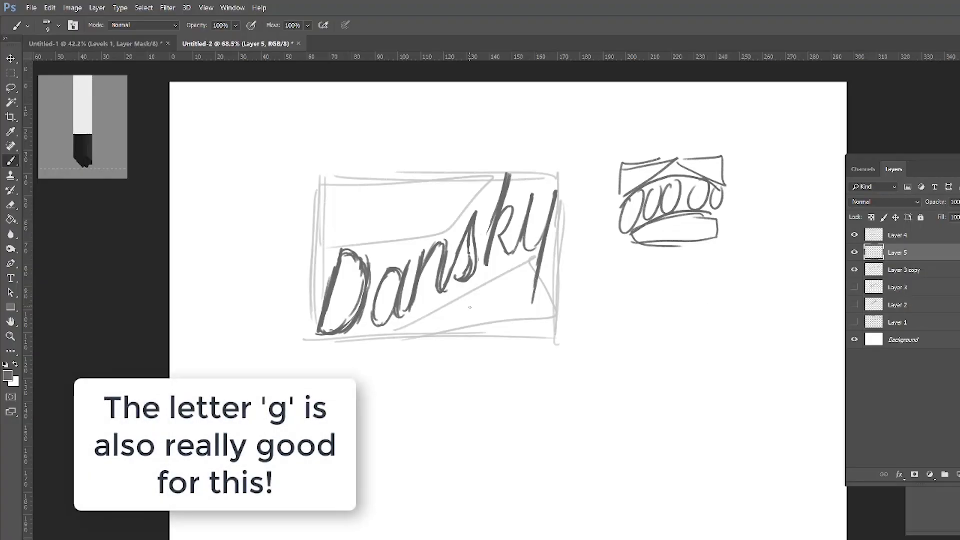
Sketch a straight-tailed y, a hooked-tail y and a curved stroke beside the word, and try a circle above the word's y.
mouse_move(615, 283)
mouse_down()
mouse_move(605, 310)
mouse_move(630, 283)
mouse_move(607, 350)
mouse_up()
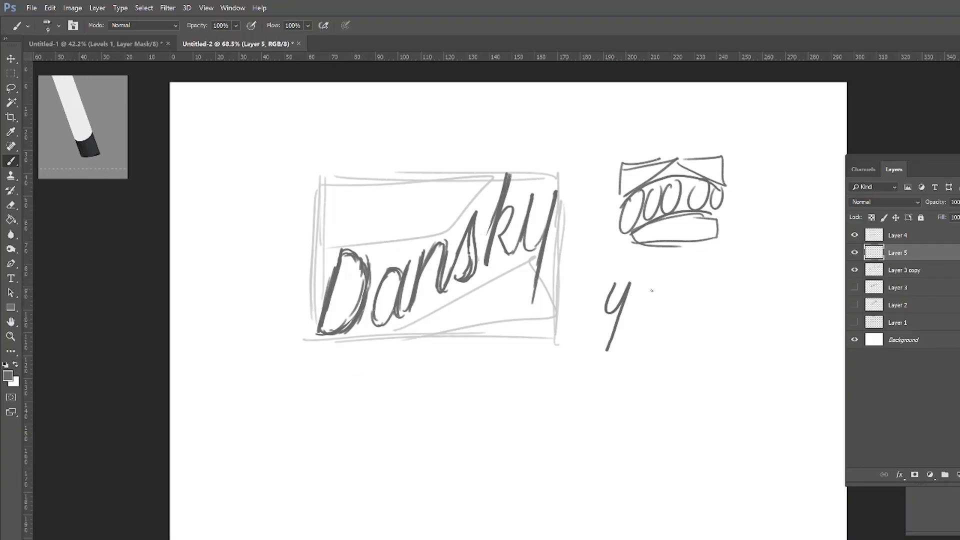
mouse_move(650, 284)
mouse_down()
mouse_move(647, 314)
mouse_move(661, 306)
mouse_up()
mouse_move(674, 279)
mouse_down()
mouse_move(647, 353)
mouse_move(631, 361)
mouse_move(634, 337)
mouse_move(691, 298)
mouse_move(699, 265)
mouse_move(689, 250)
mouse_up()
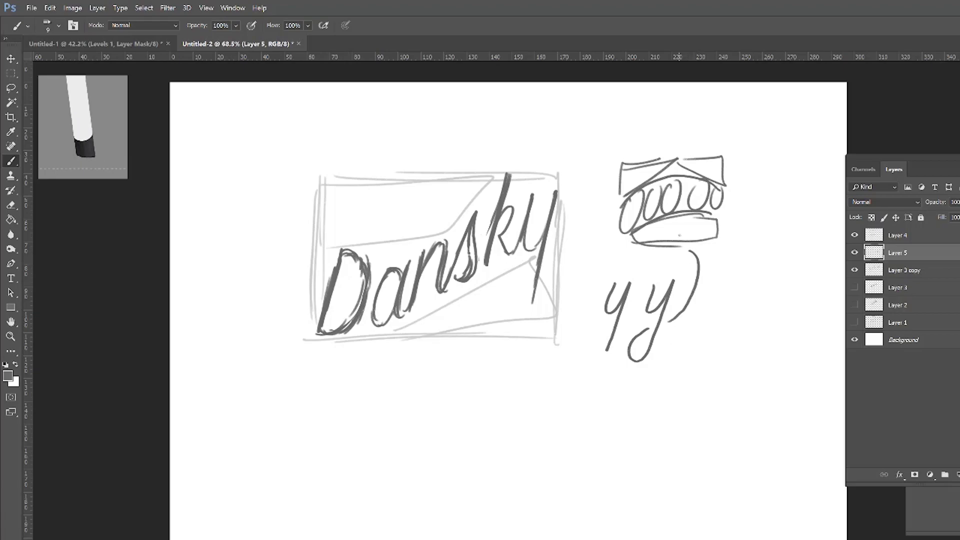
mouse_move(540, 177)
mouse_down()
mouse_move(524, 176)
mouse_move(534, 172)
mouse_up()
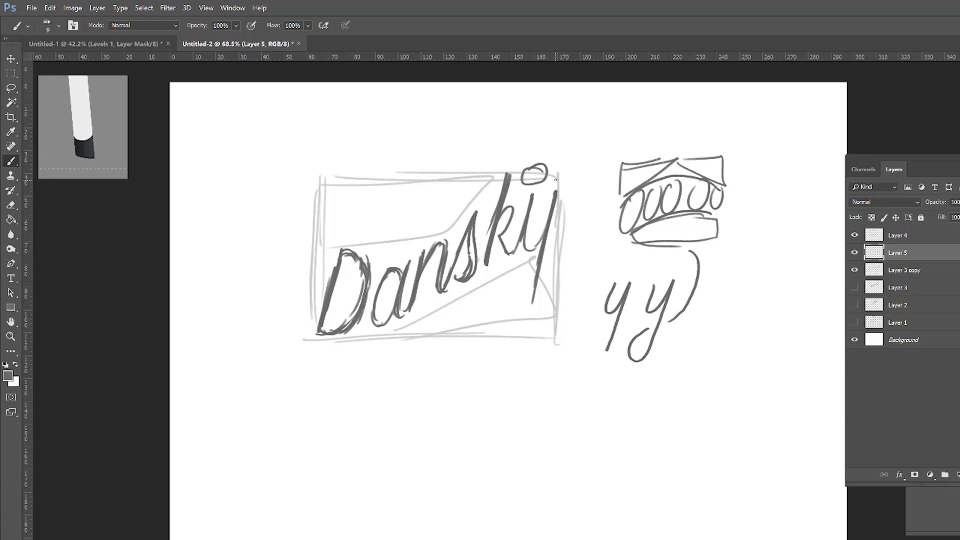
key(ctrl+z)
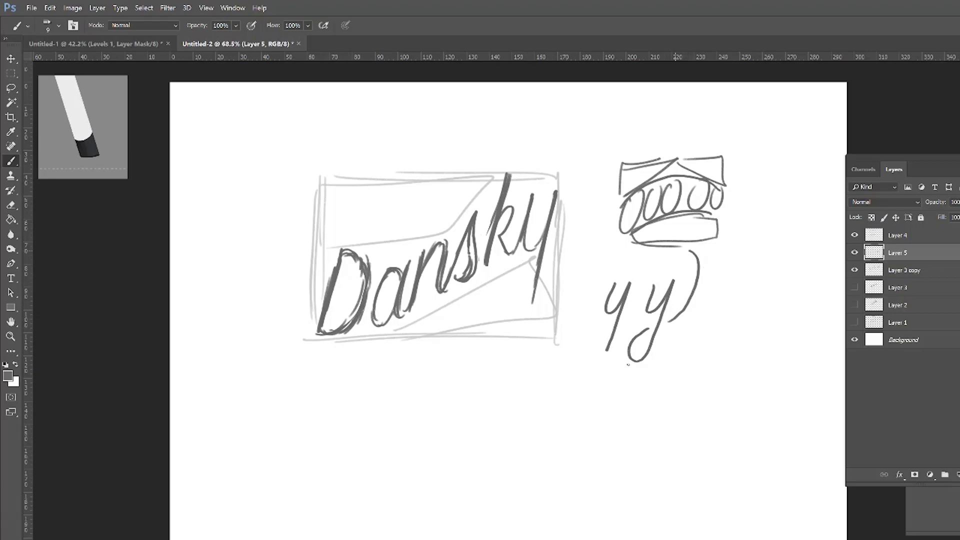
Sketch a y with a wide sweeping tail beside the others, and a loop-tailed y with a short stroke below the frame.
mouse_move(775, 262)
mouse_down()
mouse_move(766, 294)
mouse_move(795, 259)
mouse_move(757, 346)
mouse_move(726, 364)
mouse_move(701, 357)
mouse_move(702, 329)
mouse_move(730, 314)
mouse_move(753, 311)
mouse_up()
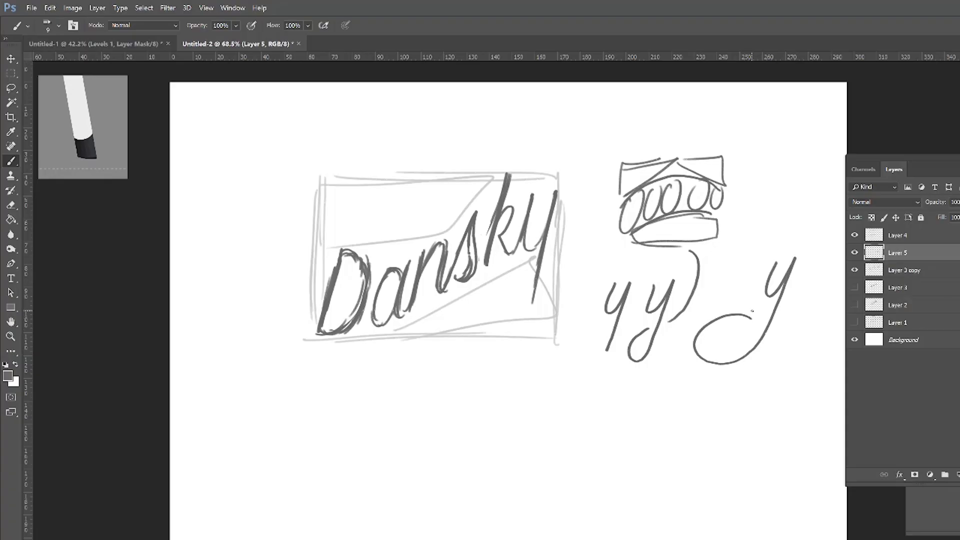
mouse_move(524, 262)
mouse_down()
mouse_move(466, 322)
mouse_move(531, 266)
mouse_up()
key(ctrl+z)
mouse_move(542, 364)
mouse_down()
mouse_move(548, 385)
mouse_move(566, 355)
mouse_move(537, 445)
mouse_move(523, 459)
mouse_move(507, 444)
mouse_move(511, 420)
mouse_move(534, 399)
mouse_move(539, 413)
mouse_move(521, 420)
mouse_move(442, 429)
mouse_up()
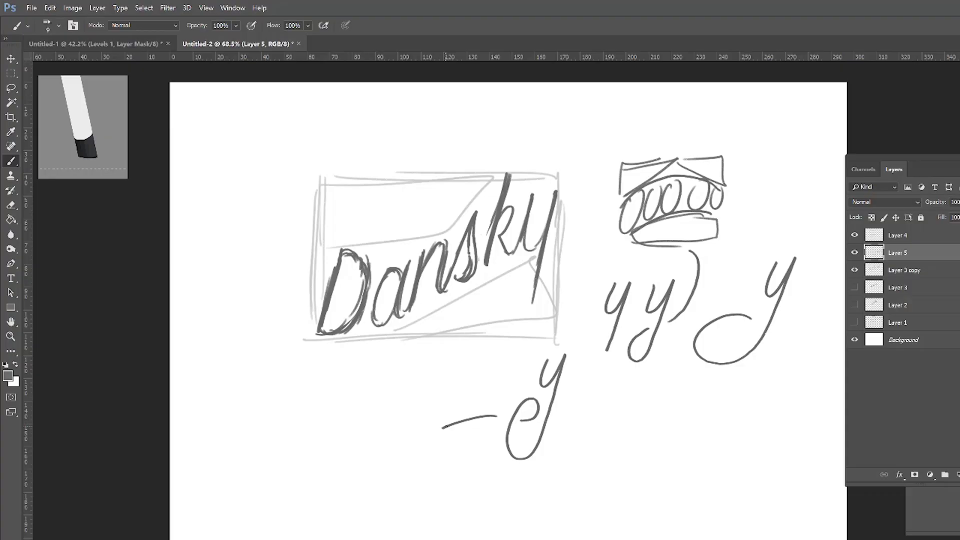
Hide Layer 5 and, on a new layer, sketch a practice k with a long upward-sweeping leg.
click(855, 252)
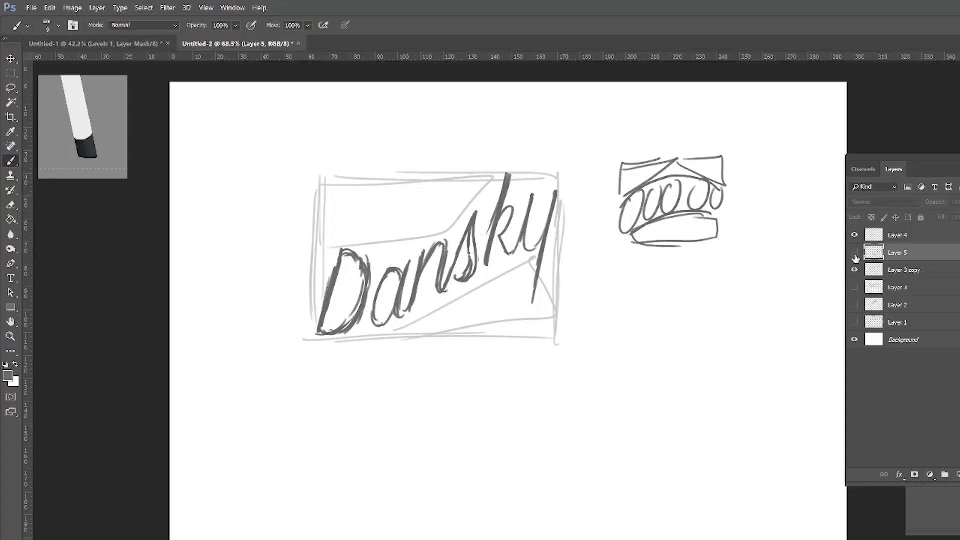
click(957, 475)
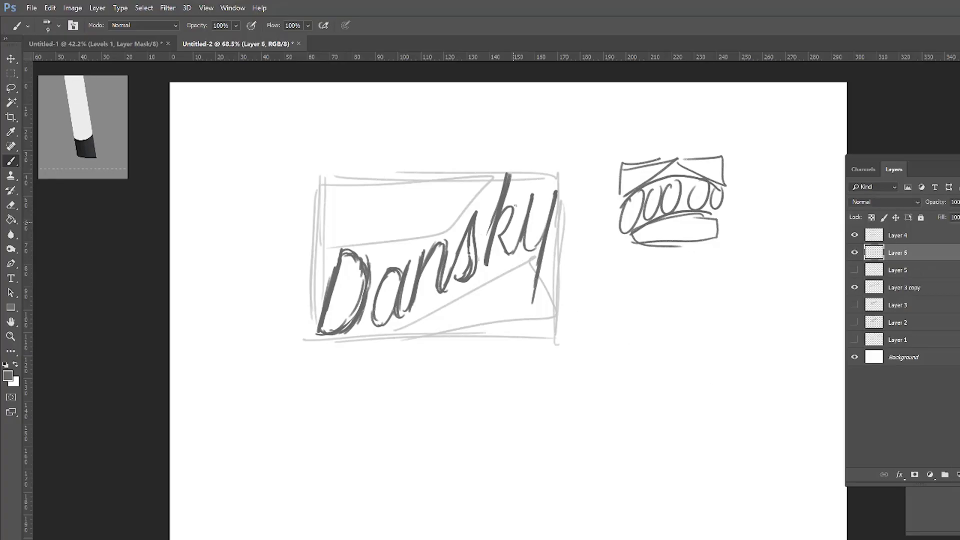
drag(652, 266, 633, 355)
mouse_move(647, 299)
mouse_down()
mouse_move(649, 322)
mouse_move(673, 361)
mouse_move(706, 361)
mouse_move(733, 327)
mouse_up()
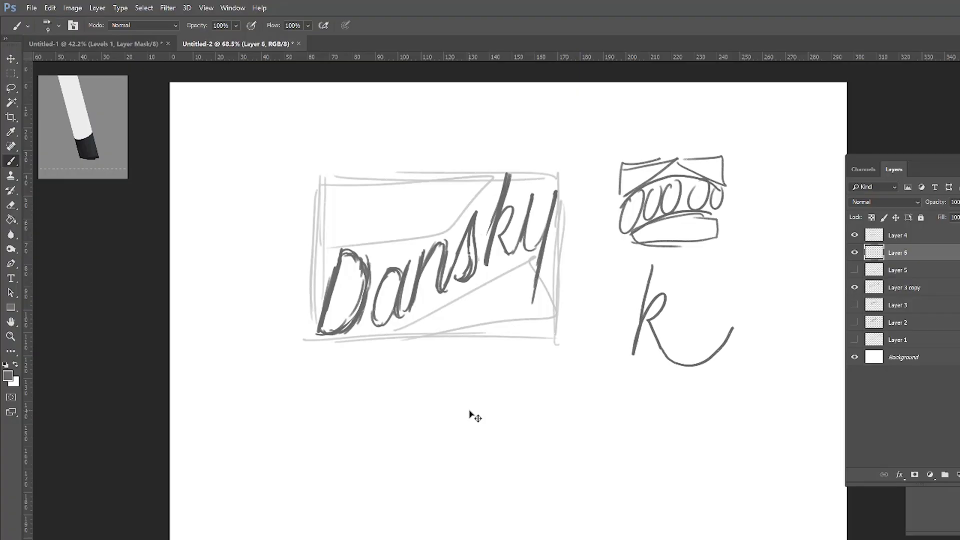
key(ctrl+z)
key(ctrl+z)
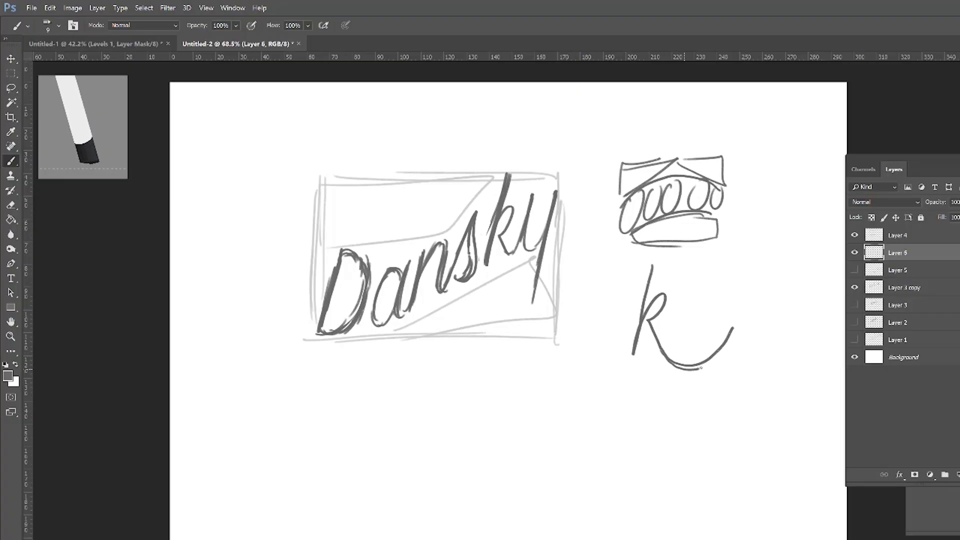
Try a shorter curled end on the practice k's leg, with a long sweeping stroke beneath it.
key(e)
mouse_move(730, 332)
mouse_down()
mouse_move(668, 361)
mouse_move(712, 356)
mouse_move(692, 350)
mouse_move(657, 387)
mouse_move(522, 436)
mouse_up()
key(b)
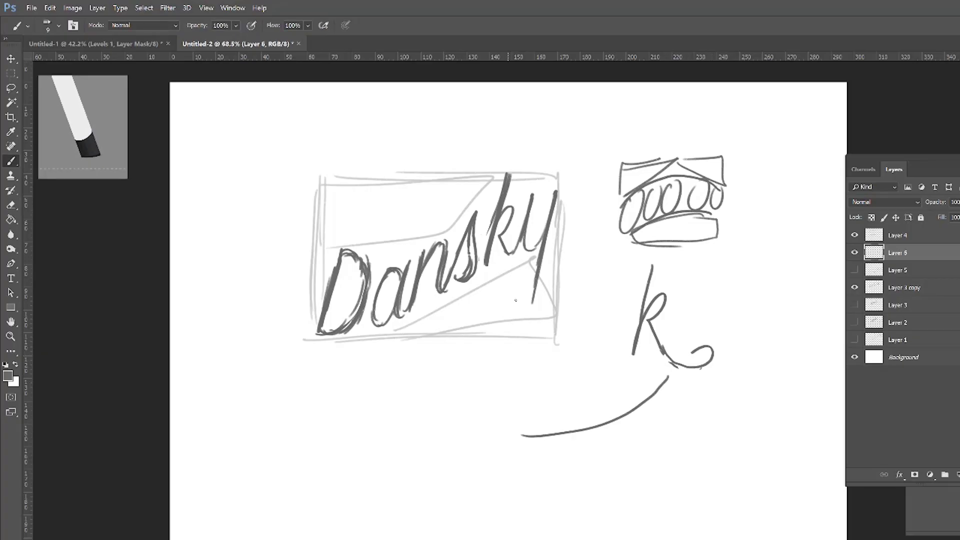
mouse_move(515, 273)
mouse_down()
mouse_move(436, 323)
mouse_move(518, 277)
mouse_up()
key(ctrl+z)
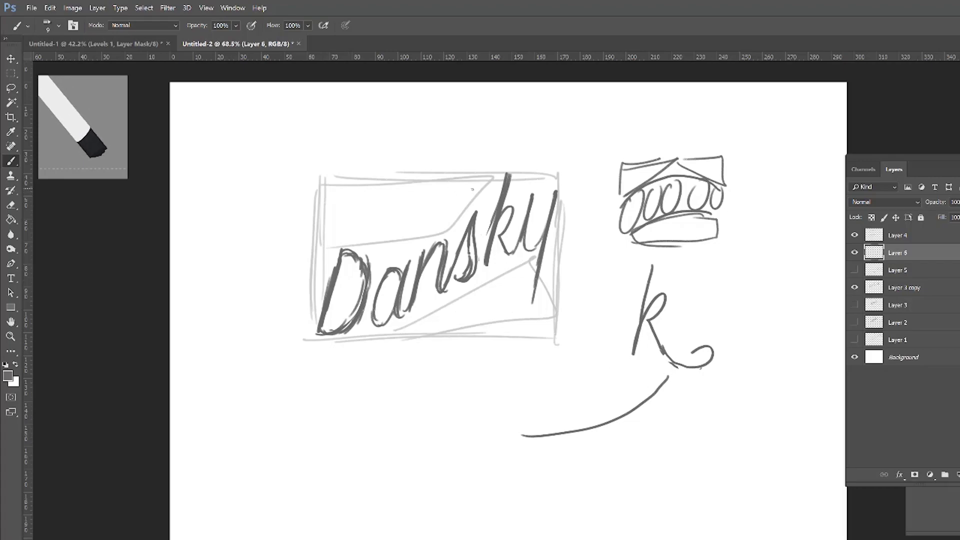
Try outlining the gap above the word, a looping flourish on the practice k's ascender, and an oval in the gap.
mouse_move(483, 188)
mouse_down()
mouse_move(342, 245)
mouse_move(484, 190)
mouse_up()
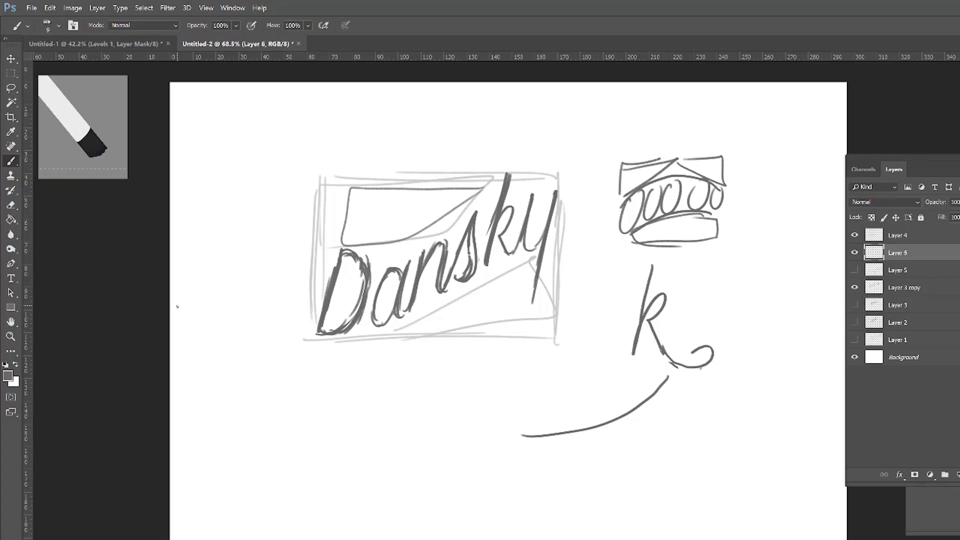
key(ctrl+z)
mouse_move(652, 270)
mouse_down()
mouse_move(655, 261)
mouse_move(670, 270)
mouse_move(623, 283)
mouse_move(612, 270)
mouse_up()
drag(402, 203, 405, 203)
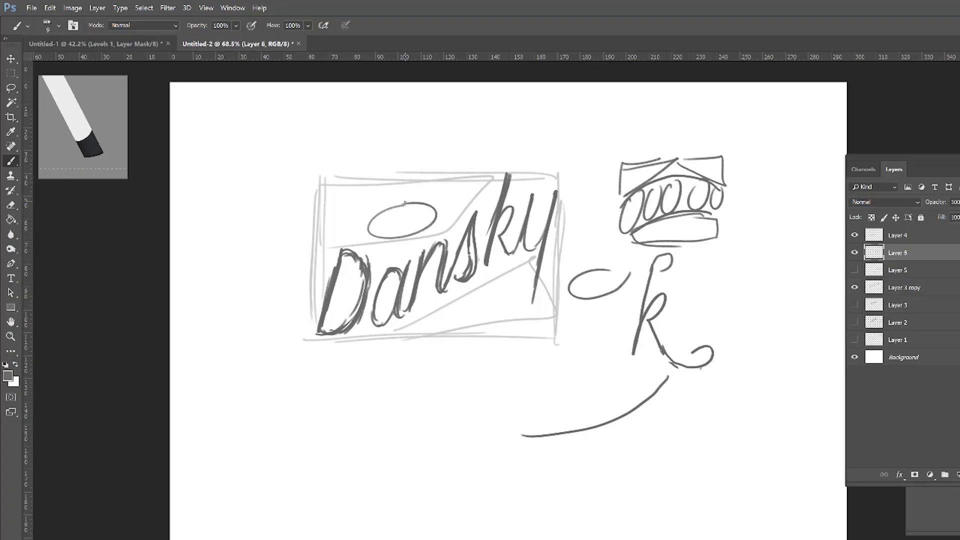
key(ctrl+z)
Erase the practice k with its flourishes, and sketch an n with a long leg curling into a large loop there.
key(e)
mouse_move(600, 270)
mouse_down()
mouse_move(575, 285)
mouse_move(585, 297)
mouse_move(647, 276)
mouse_move(655, 335)
mouse_move(704, 300)
mouse_move(670, 360)
mouse_up()
mouse_move(583, 423)
mouse_down()
mouse_move(548, 439)
mouse_move(704, 361)
mouse_move(658, 361)
mouse_move(649, 349)
mouse_move(717, 363)
mouse_move(525, 432)
mouse_up()
mouse_move(672, 272)
mouse_down()
mouse_move(650, 282)
mouse_move(612, 273)
mouse_up()
key(b)
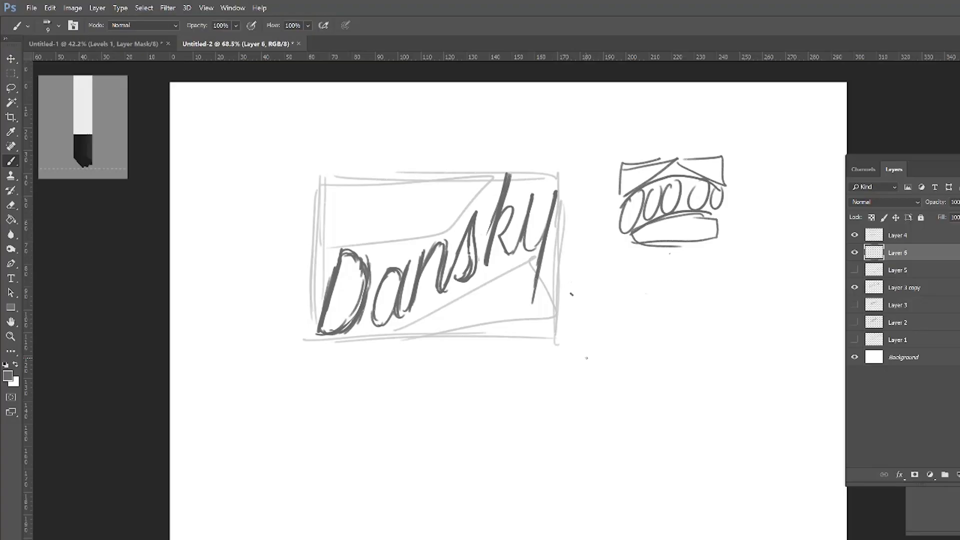
mouse_move(642, 280)
mouse_down()
mouse_move(659, 286)
mouse_move(679, 309)
mouse_move(661, 324)
mouse_move(682, 357)
mouse_move(728, 350)
mouse_move(732, 318)
mouse_move(702, 315)
mouse_move(680, 344)
mouse_up()
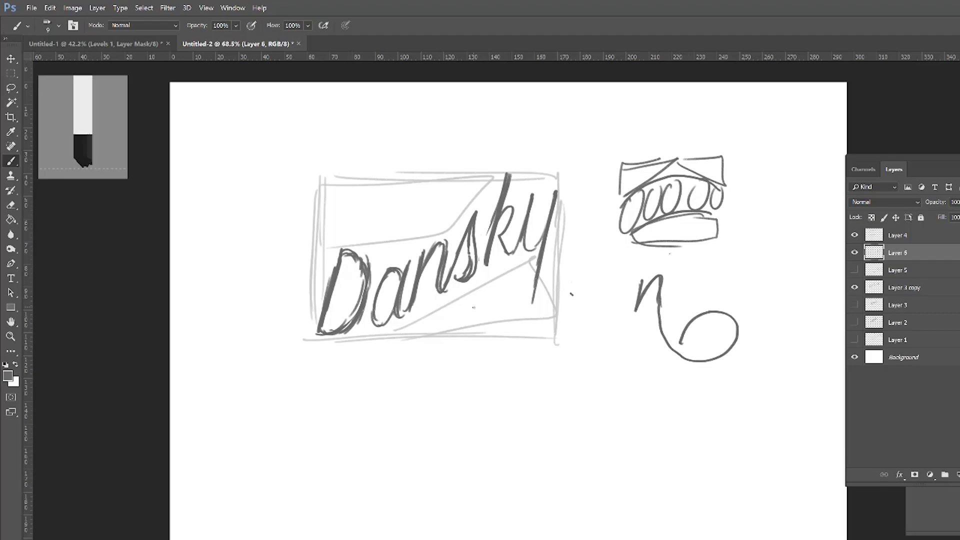
Hide the practice n and frame guide layers, and place a duplicate of the word Dansky diagonally below the original.
click(855, 253)
click(855, 235)
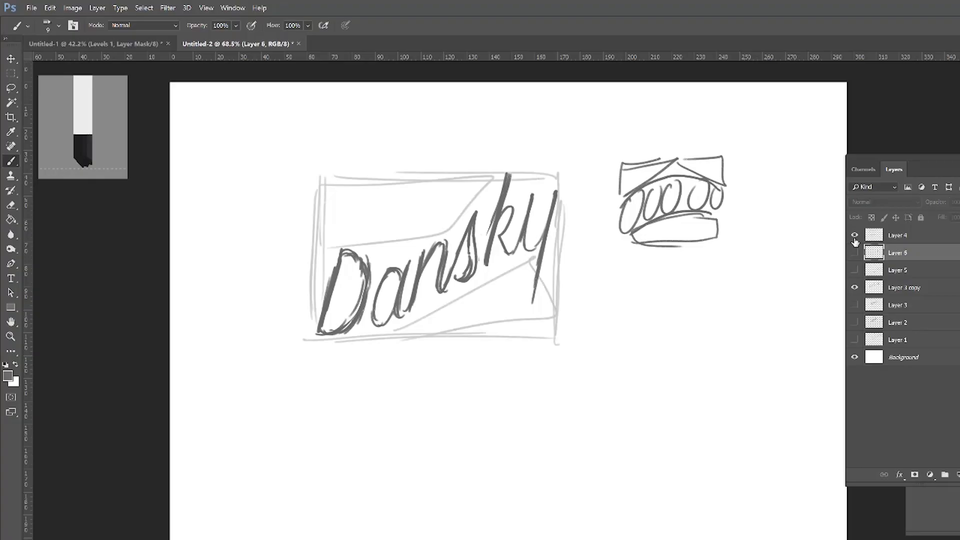
click(855, 288)
click(855, 288)
key(l)
mouse_move(333, 384)
mouse_down()
mouse_move(555, 318)
mouse_move(547, 152)
mouse_move(314, 216)
mouse_move(368, 397)
mouse_move(391, 393)
mouse_up()
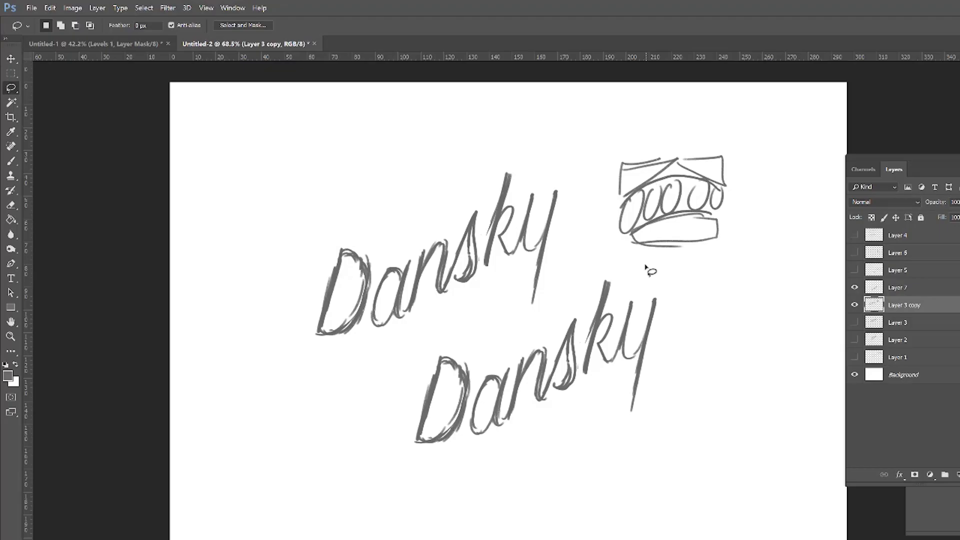
Cut away the small thumbnail sketch and arrange the two Dansky words side by side across the canvas.
drag(645, 268, 653, 263)
key(ctrl+x)
key(v)
click(897, 287)
mouse_move(696, 330)
mouse_down()
mouse_move(634, 306)
mouse_move(528, 167)
mouse_up()
click(900, 305)
drag(570, 289, 770, 264)
On a new layer, sketch a curled tail on the y of the left-hand word.
click(883, 287)
key(ctrl+shift+alt+n)
key(b)
mouse_move(490, 128)
mouse_down()
mouse_move(461, 235)
mouse_move(426, 221)
mouse_up()
key(e)
mouse_move(372, 263)
mouse_down()
mouse_move(433, 231)
mouse_move(412, 247)
mouse_move(418, 285)
mouse_up()
key(b)
drag(480, 203, 425, 235)
Sketch a long tapering sweep from the y's curl back beneath the letters of the left-hand word.
drag(330, 274, 435, 220)
key(e)
drag(481, 197, 430, 270)
key(b)
drag(325, 274, 445, 208)
drag(435, 215, 444, 267)
drag(457, 218, 423, 239)
On Layer 3 copy, extend the n's leg in the right-hand word into a large curl beneath the s and k.
mouse_move(583, 306)
mouse_down()
mouse_move(461, 332)
mouse_move(427, 243)
mouse_move(480, 299)
mouse_move(459, 276)
mouse_move(510, 255)
mouse_move(423, 273)
mouse_move(497, 299)
mouse_move(474, 256)
mouse_move(345, 240)
mouse_up()
key(e)
click(854, 322)
click(854, 322)
click(904, 322)
key(b)
key(z)
drag(345, 203, 543, 203)
Duplicate the right-hand word, place the copy below the left-hand word, and erase the link between its n and the curl.
key(ctrl+j)
key(v)
mouse_move(687, 257)
mouse_down()
mouse_move(398, 440)
mouse_move(394, 459)
mouse_move(457, 417)
mouse_move(431, 452)
mouse_up()
key(e)
key(b)
key(e)
mouse_move(422, 435)
mouse_down()
mouse_move(446, 440)
mouse_move(407, 446)
mouse_move(438, 451)
mouse_up()
key(b)
key(e)
drag(373, 467, 426, 467)
mouse_move(357, 388)
mouse_down()
mouse_move(381, 454)
mouse_move(480, 468)
mouse_up()
In the lower word, redraw the curl as a long tail sweeping out from the a beneath the n and s.
key(b)
drag(470, 422, 500, 475)
key(e)
mouse_move(373, 445)
mouse_down()
mouse_move(440, 461)
mouse_move(565, 380)
mouse_up()
key(b)
mouse_move(470, 423)
mouse_down()
mouse_move(477, 459)
mouse_move(571, 415)
mouse_up()
drag(648, 190, 598, 420)
key(z)
mouse_move(648, 371)
mouse_down()
mouse_move(590, 371)
mouse_move(623, 371)
mouse_up()
key(e)
mouse_move(398, 323)
mouse_down()
mouse_move(383, 345)
mouse_move(356, 350)
mouse_up()
key(b)
drag(430, 365, 383, 435)
Sketch a sweeping stroke from the top of the lower word's k, running down over the s and n.
mouse_move(624, 230)
mouse_down()
mouse_move(389, 241)
mouse_move(444, 250)
mouse_move(270, 332)
mouse_move(445, 242)
mouse_move(380, 295)
mouse_up()
key(e)
key(b)
drag(320, 325, 443, 244)
key(e)
key(b)
drag(270, 333, 406, 270)
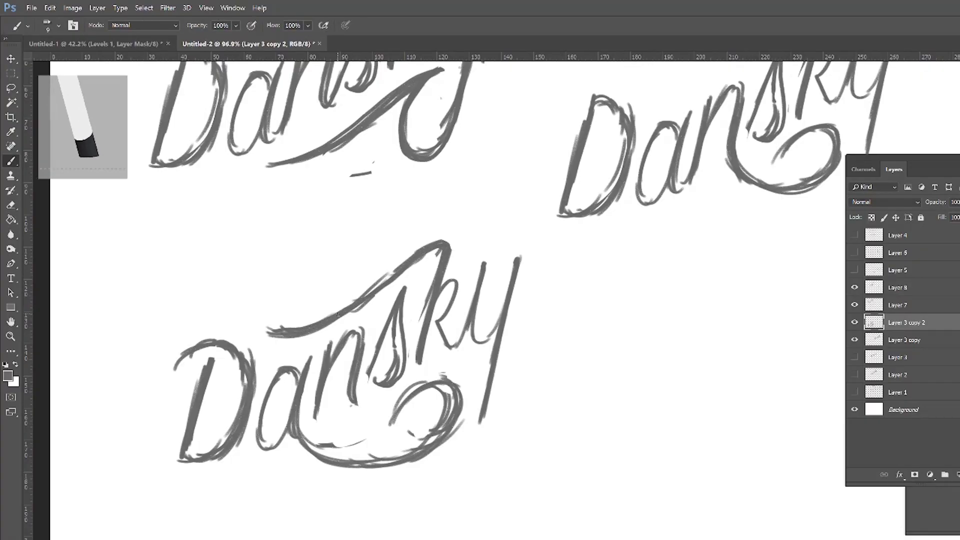
Retrace the n, s, k and y of the lower word to strengthen their strokes.
key(z)
drag(597, 357, 565, 357)
key(b)
mouse_move(397, 328)
mouse_down()
mouse_move(370, 356)
mouse_move(410, 392)
mouse_up()
drag(430, 295, 423, 375)
drag(463, 293, 482, 343)
drag(499, 279, 508, 344)
drag(528, 286, 500, 417)
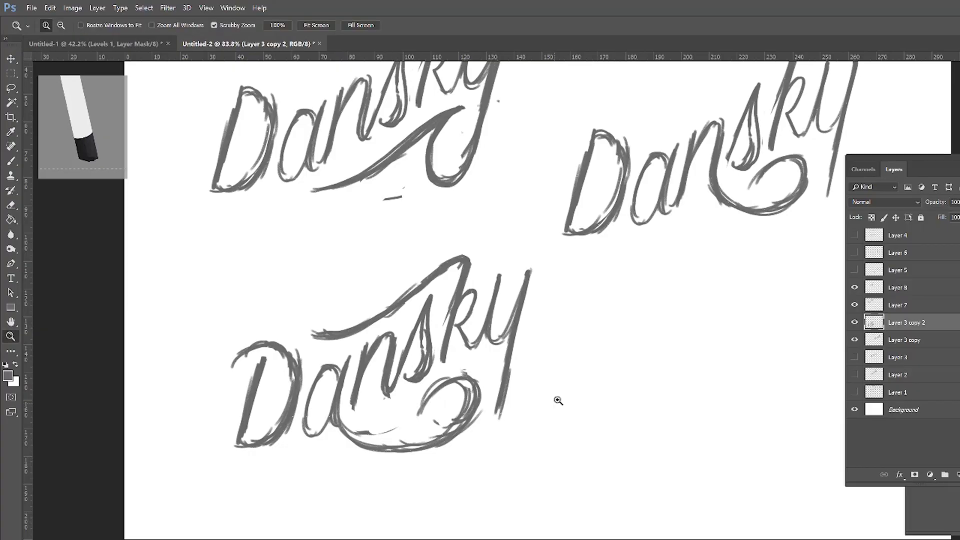
Extend the k's sweep in the lower word into a large open loop above the D and a.
key(z)
drag(450, 469, 380, 469)
drag(396, 368, 470, 369)
key(b)
drag(338, 336, 313, 373)
drag(379, 338, 312, 345)
drag(338, 329, 331, 385)
drag(370, 327, 314, 379)
key(z)
drag(393, 380, 350, 380)
key(b)
key(z)
drag(410, 364, 450, 363)
key(b)
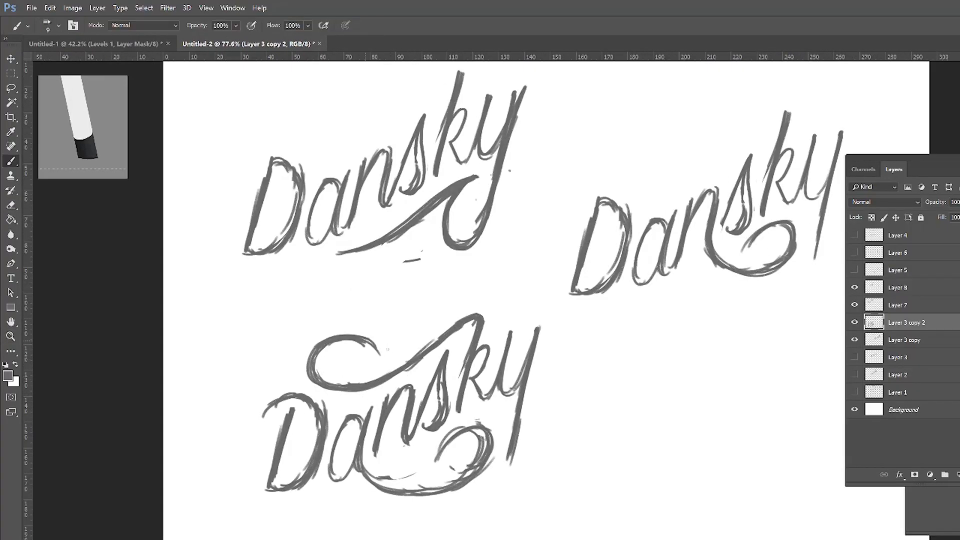
Add a looping flourish over the n and a curved swash on top of the D in the upper-left word.
key(h)
drag(466, 115, 470, 153)
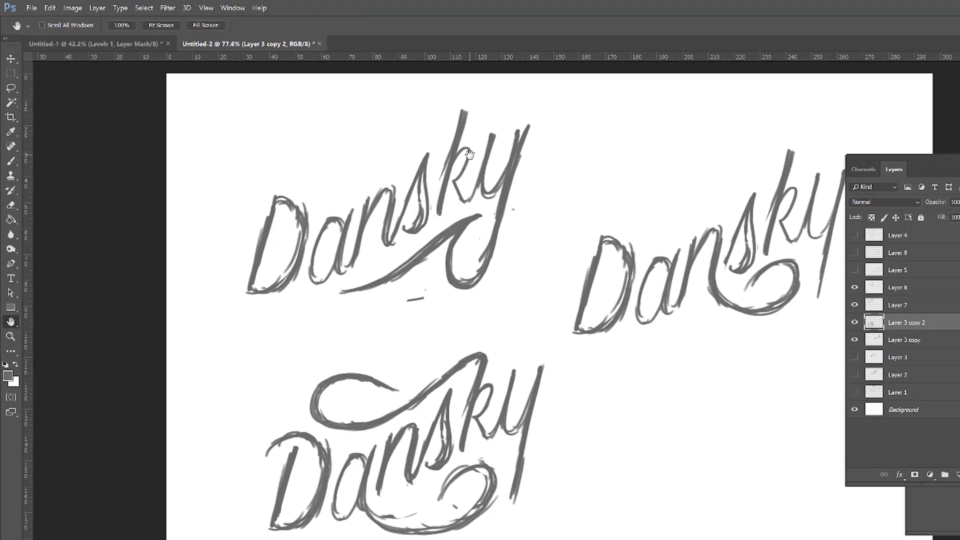
key(b)
mouse_move(369, 215)
mouse_down()
mouse_move(352, 195)
mouse_move(438, 131)
mouse_move(308, 171)
mouse_move(354, 161)
mouse_move(366, 210)
mouse_up()
drag(348, 159, 244, 210)
Set the foreground colour to 333333 and, on a new layer, darken the D's stem in the upper-left word.
key(x)
key(x)
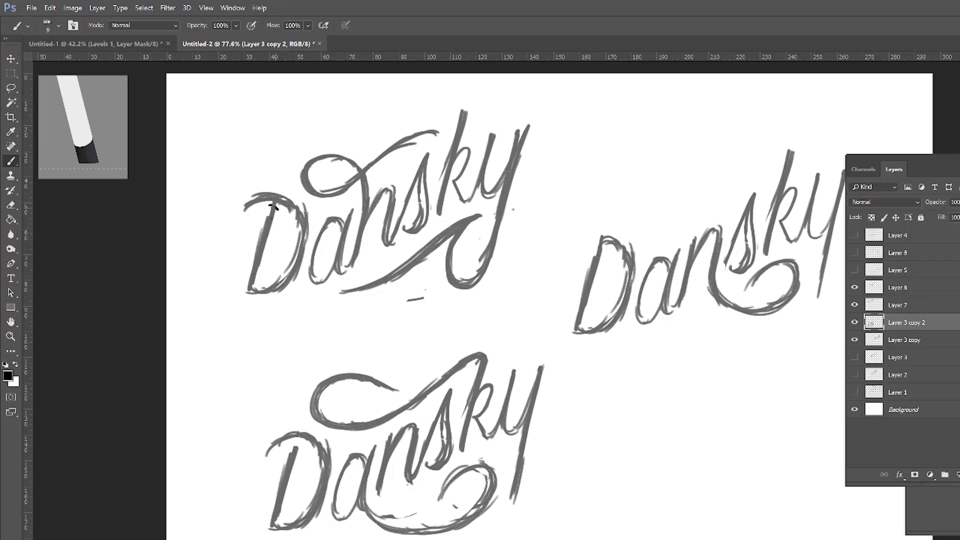
click(8, 375)
click(935, 99)
click(944, 288)
click(959, 474)
key(e)
key(b)
key(x)
key(x)
click(8, 376)
key(Escape)
click(8, 376)
text(333333)
key(Return)
mouse_move(271, 218)
mouse_down()
mouse_move(253, 277)
mouse_move(281, 293)
mouse_up()
On the right-hand word, sketch a looping flourish around the top of the s and a y tail sweeping beneath the letters.
key(z)
mouse_move(577, 286)
mouse_down()
mouse_move(541, 285)
mouse_move(577, 285)
mouse_up()
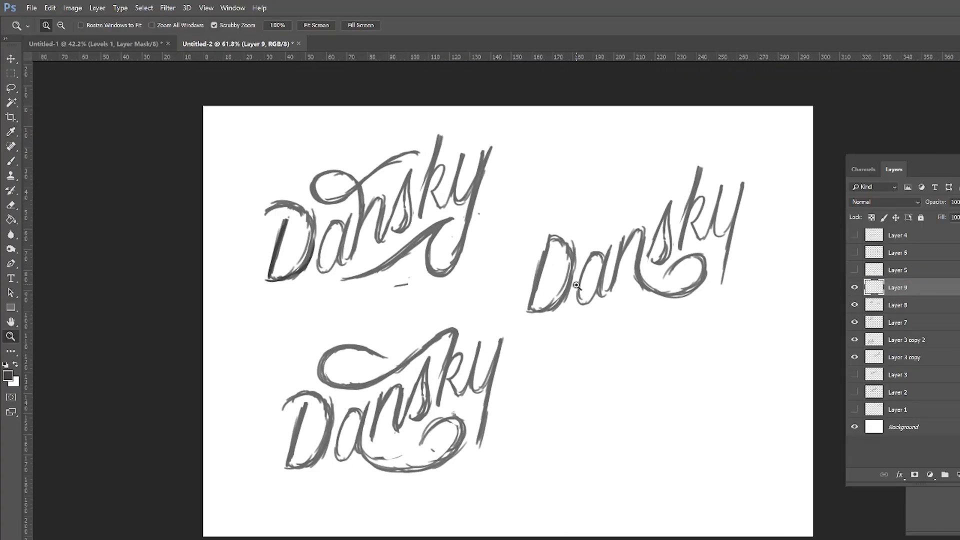
key(b)
mouse_move(656, 233)
mouse_down()
mouse_move(681, 186)
mouse_move(630, 214)
mouse_move(595, 204)
mouse_up()
drag(660, 218, 683, 183)
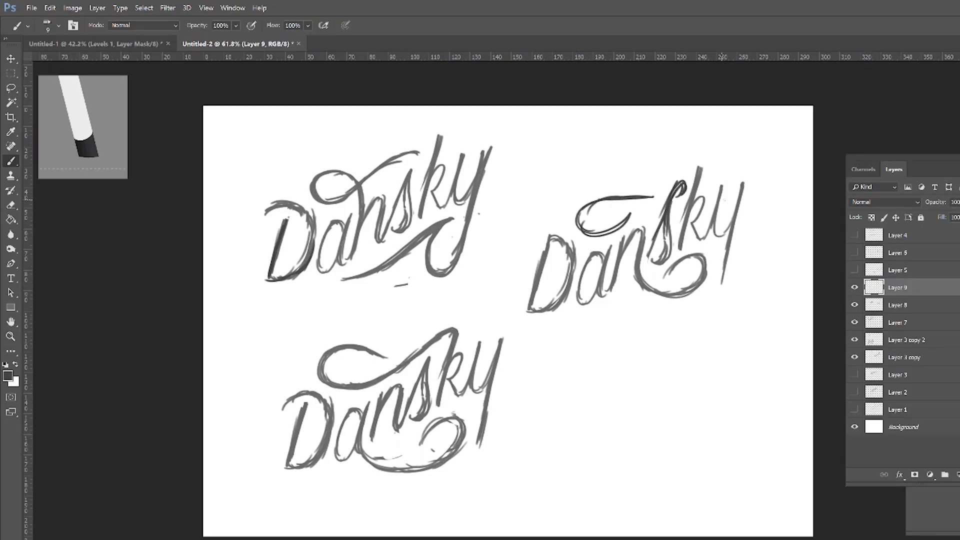
drag(731, 235, 611, 312)
drag(733, 258, 688, 313)
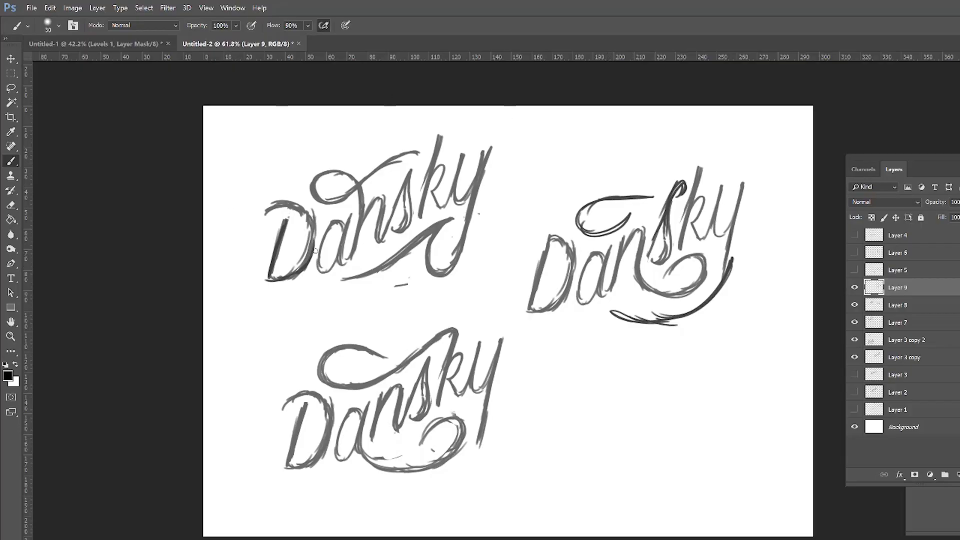
Copy the upper-left word to its own layer, isolate it at 50% opacity, and add a new layer above it.
drag(494, 128, 541, 258)
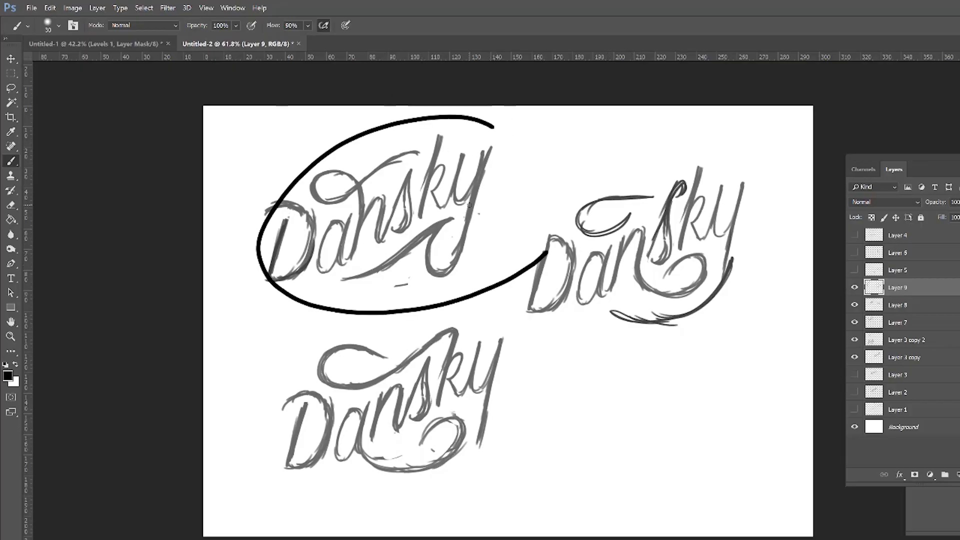
key(ctrl+z)
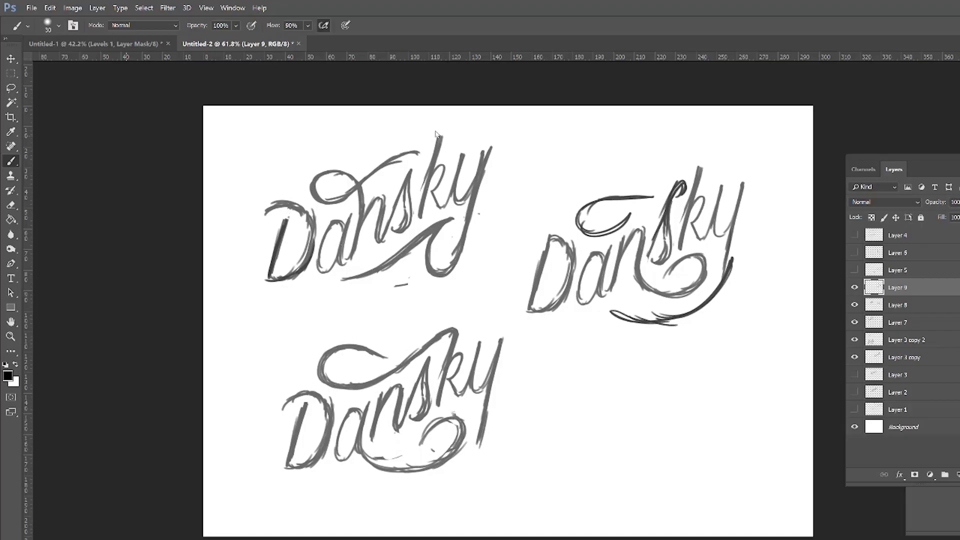
key(l)
mouse_move(257, 321)
mouse_down()
mouse_move(497, 242)
mouse_move(260, 280)
mouse_up()
key(ctrl+j)
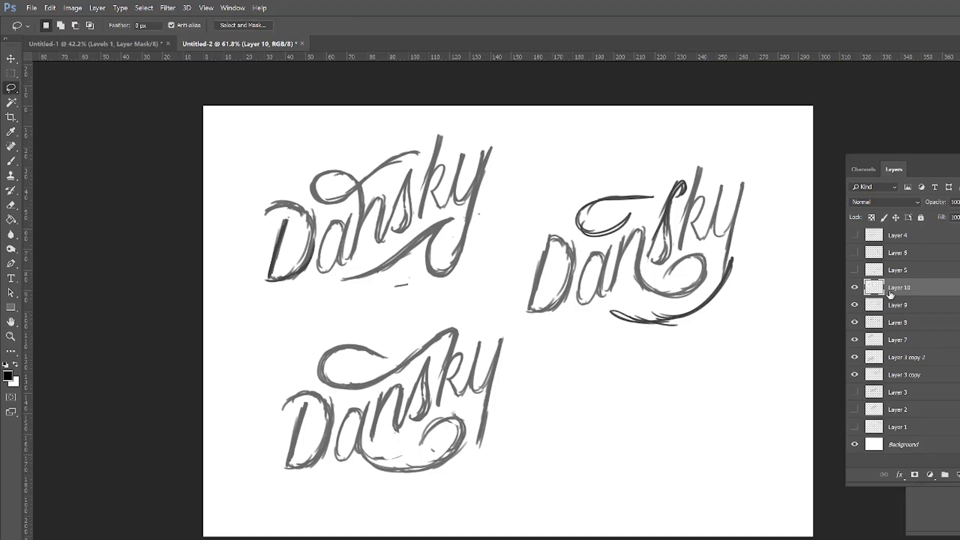
alt+click(854, 288)
key(5)
key(ctrl+shift+alt+n)
Trace the D over the faded sketch with bold black strokes, including its stem, bowl and top swash.
key(b)
mouse_move(153, 176)
mouse_down()
mouse_move(408, 265)
mouse_move(385, 345)
mouse_up()
key(ctrl+z)
drag(408, 265, 376, 373)
scroll(450, 345, down, 2)
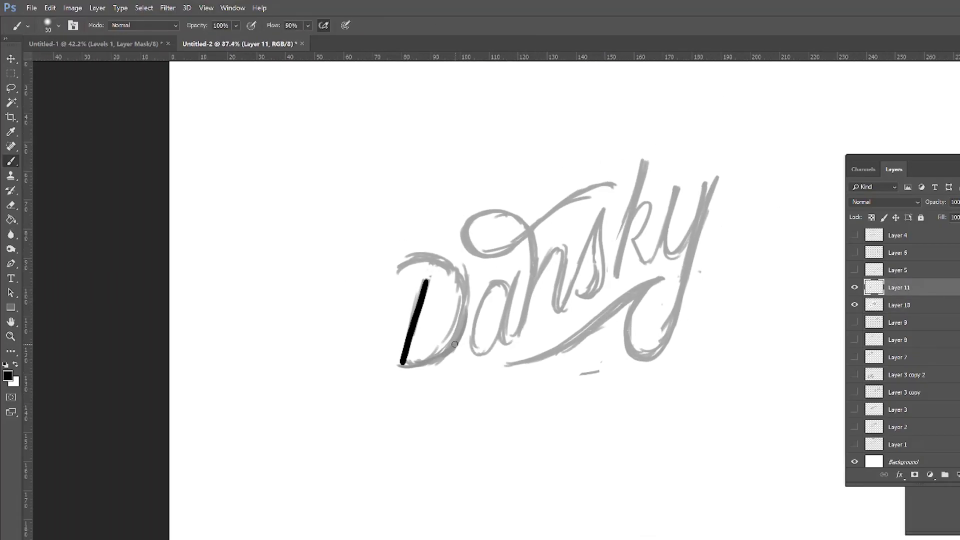
mouse_move(400, 264)
mouse_down()
mouse_move(449, 261)
mouse_move(466, 328)
mouse_up()
mouse_move(404, 364)
mouse_down()
mouse_move(454, 344)
mouse_move(466, 328)
mouse_up()
Trace the a, n, s, k and y in bold black, continuing the y's tail along its long sweep beneath the word.
scroll(411, 301, up, 1)
mouse_move(515, 296)
mouse_down()
mouse_move(483, 306)
mouse_move(512, 309)
mouse_move(531, 332)
mouse_move(550, 263)
mouse_move(572, 310)
mouse_move(610, 214)
mouse_move(617, 274)
mouse_move(590, 293)
mouse_up()
drag(660, 151, 627, 264)
key(ctrl+z)
mouse_move(660, 152)
mouse_down()
mouse_move(631, 272)
mouse_move(651, 220)
mouse_move(670, 256)
mouse_move(725, 178)
mouse_move(702, 271)
mouse_move(481, 251)
mouse_move(447, 338)
mouse_move(416, 316)
mouse_move(439, 260)
mouse_up()
key(r)
mouse_move(563, 293)
mouse_down()
mouse_move(478, 204)
mouse_move(426, 357)
mouse_up()
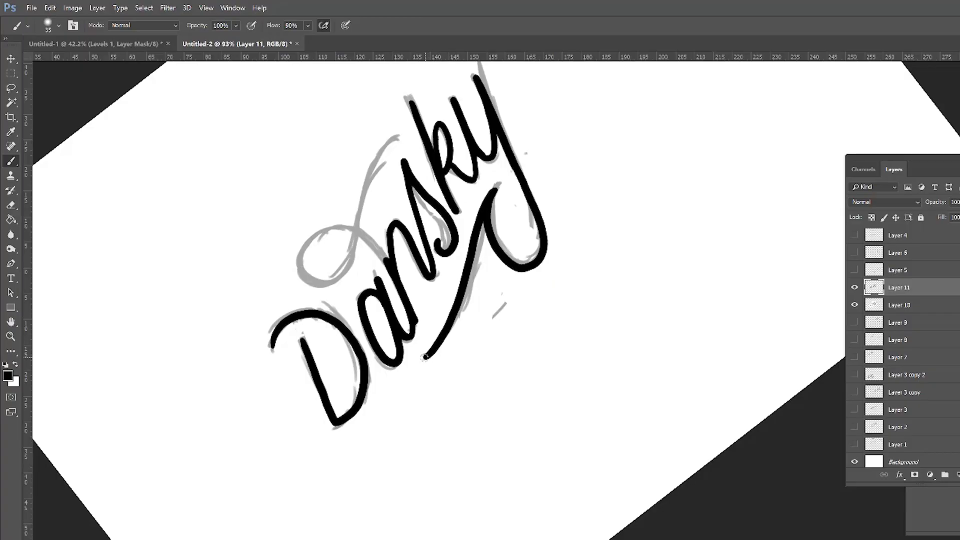
Trace the looping flourish over the n in bold black and straighten the rotated canvas view.
key(Escape)
scroll(450, 225, up, 3)
mouse_move(440, 150)
mouse_down()
mouse_move(455, 228)
mouse_move(424, 141)
mouse_move(340, 168)
mouse_move(375, 213)
mouse_move(551, 95)
mouse_move(585, 91)
mouse_up()
key(z)
scroll(550, 150, down, 5)
drag(550, 250, 750, 265)
key(Escape)
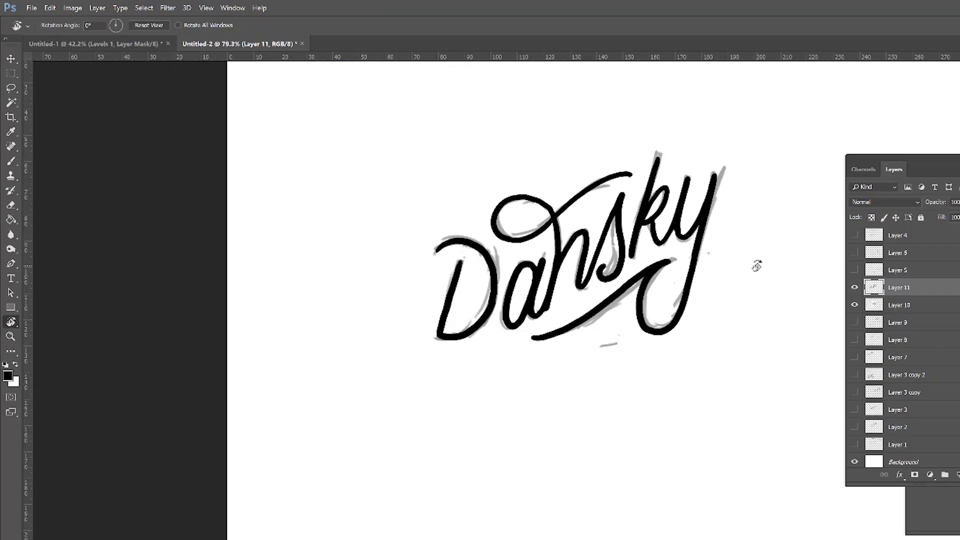
Hide the faded sketch layer and erase a gap where the loop's stroke crosses above the n.
scroll(754, 266, up, 3)
click(855, 305)
scroll(579, 325, right, 3)
scroll(450, 225, up, 5)
key(e)
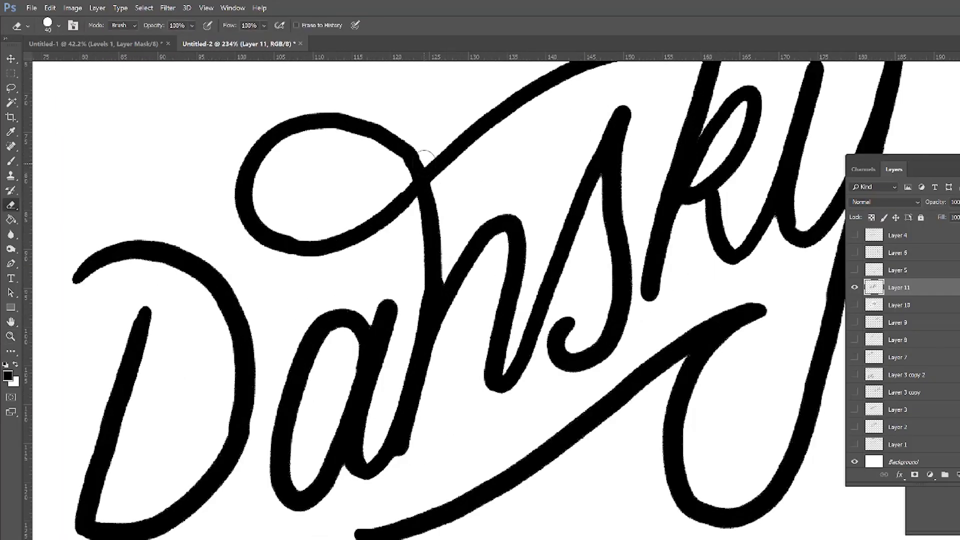
mouse_move(427, 159)
mouse_down()
mouse_move(418, 172)
mouse_move(423, 200)
mouse_move(430, 192)
mouse_up()
Touch up the uneven black edges of the lettering with short brush and eraser corrections.
key(z)
scroll(550, 263, down, 3)
drag(551, 263, 359, 214)
drag(210, 282, 260, 280)
key(b)
mouse_move(251, 225)
mouse_down()
mouse_move(244, 271)
mouse_move(234, 263)
mouse_up()
key(e)
key(z)
drag(525, 290, 388, 333)
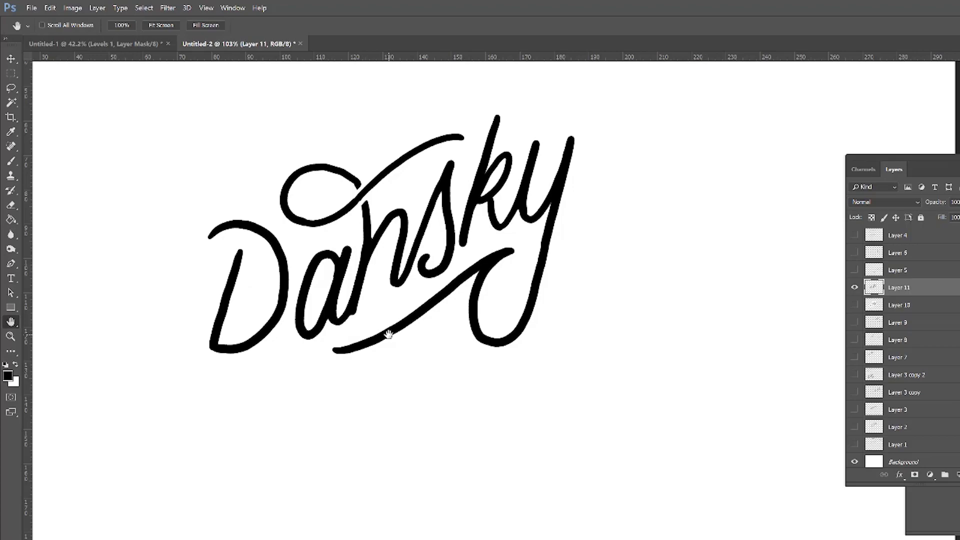
Smooth and thicken the upper part of the y's long descender with black brush strokes.
key(z)
scroll(475, 221, up, 5)
key(b)
drag(560, 193, 335, 265)
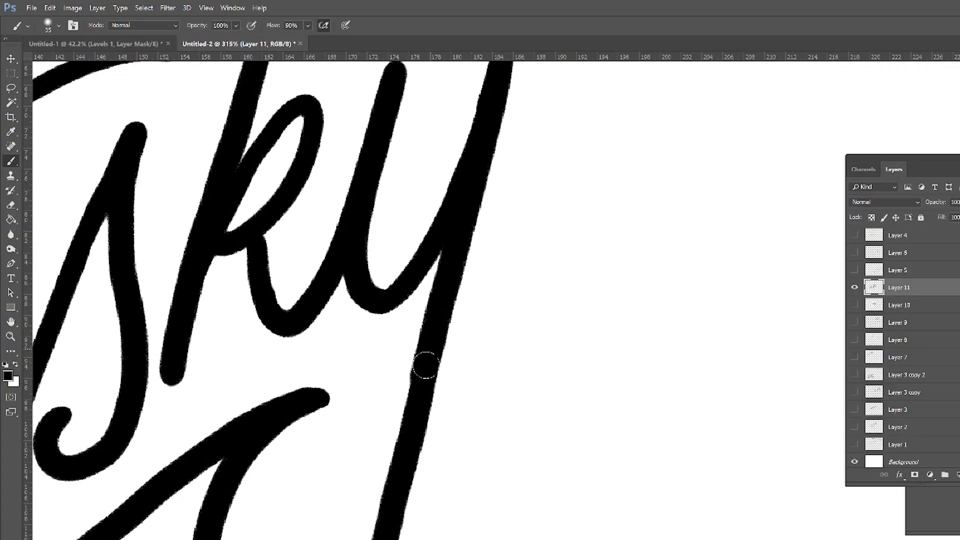
key(z)
scroll(490, 319, down, 3)
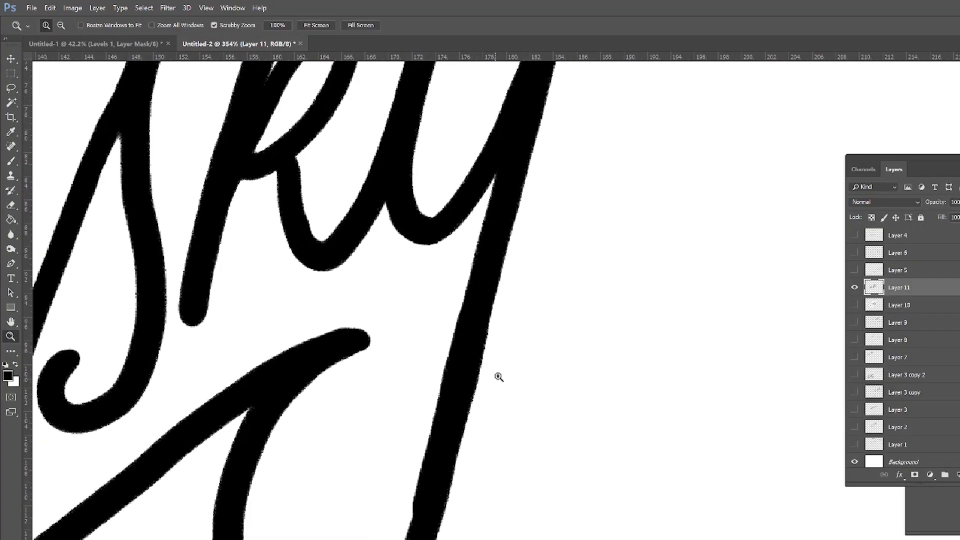
scroll(431, 461, down, 5)
key(z)
click(324, 224)
Trim the loop's cut end beside the crossing with the eraser and even out its outline in black.
key(e)
scroll(279, 339, left, 15)
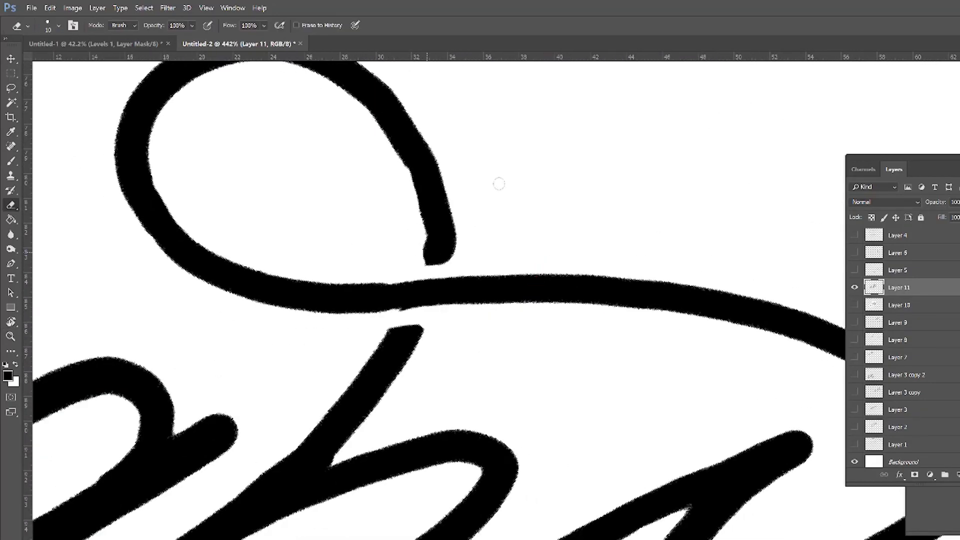
drag(499, 183, 449, 252)
key(b)
mouse_move(337, 170)
mouse_down()
mouse_move(370, 240)
mouse_move(380, 309)
mouse_up()
key(Escape)
scroll(493, 250, down, 3)
scroll(492, 250, up, 3)
Smooth the curve and base of the D with black brush strokes.
key(b)
scroll(450, 257, up, 3)
mouse_move(440, 225)
mouse_down()
mouse_move(405, 271)
mouse_move(336, 318)
mouse_up()
scroll(336, 318, down, 10)
scroll(440, 316, up, 5)
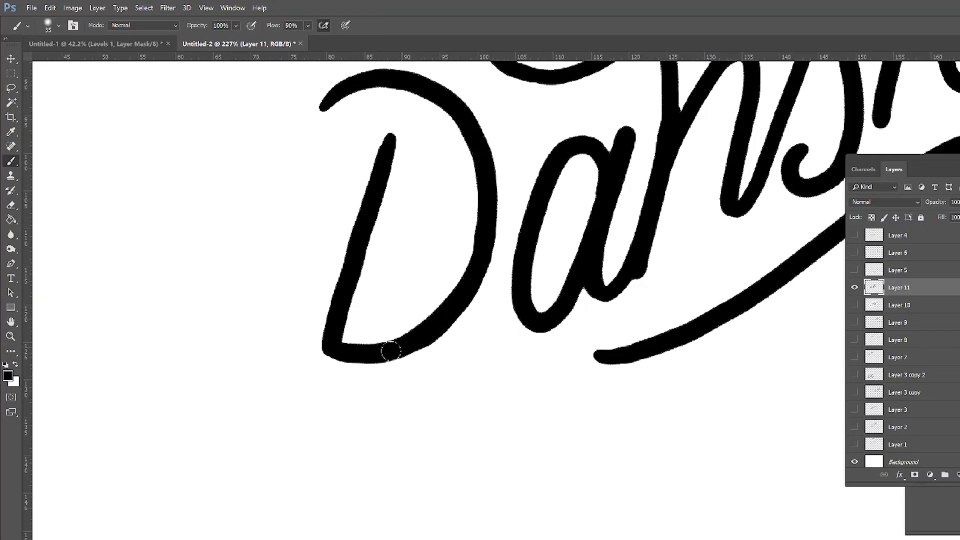
key(z)
scroll(493, 274, down, 5)
scroll(300, 247, up, 5)
key(b)
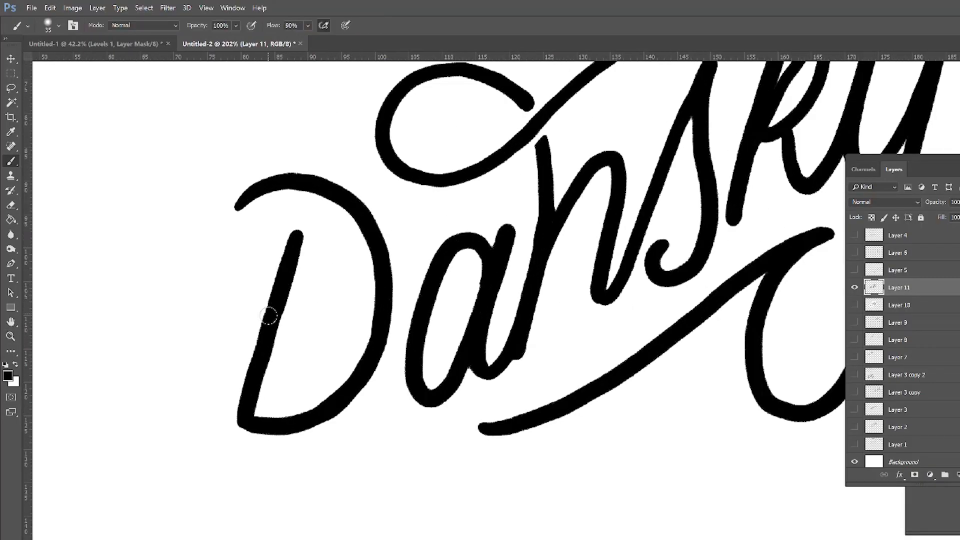
Lasso the finished inked word, copy it, and paste it into a blank Illustrator document.
key(h)
scroll(490, 390, down, 4)
drag(489, 392, 234, 326)
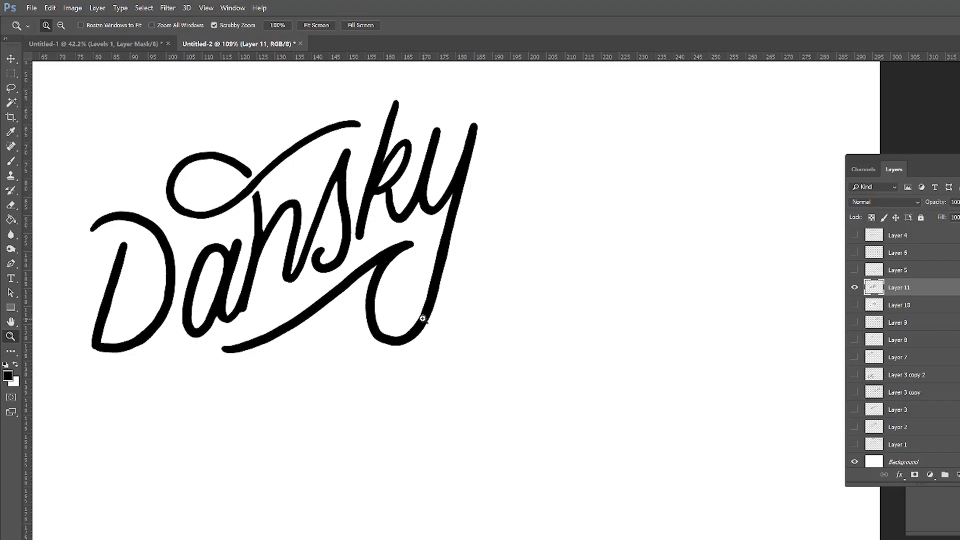
drag(386, 337, 376, 328)
drag(367, 284, 482, 330)
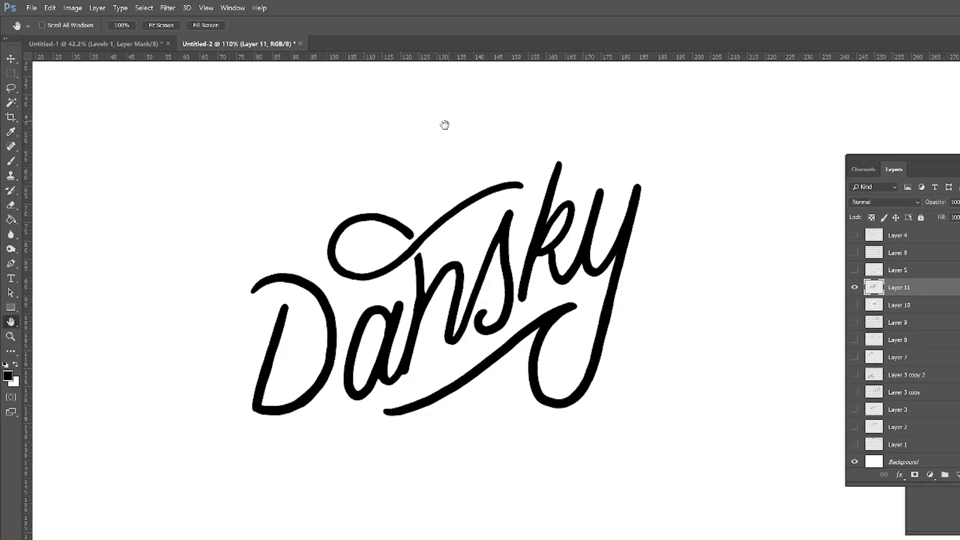
click(11, 87)
mouse_move(676, 300)
mouse_down()
mouse_move(700, 148)
mouse_move(556, 114)
mouse_move(221, 214)
mouse_move(181, 348)
mouse_move(189, 428)
mouse_move(272, 462)
mouse_move(429, 465)
mouse_move(606, 435)
mouse_move(688, 296)
mouse_up()
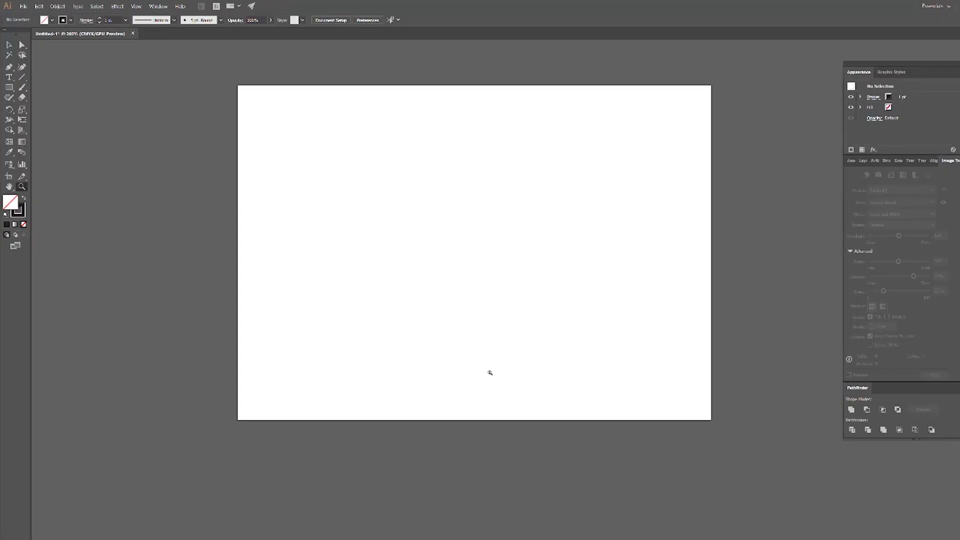
key(ctrl+v)
Trace the pasted lettering in black and white with 0% corners and 1 px noise, and expand it to vector paths.
click(508, 258)
drag(877, 297, 870, 283)
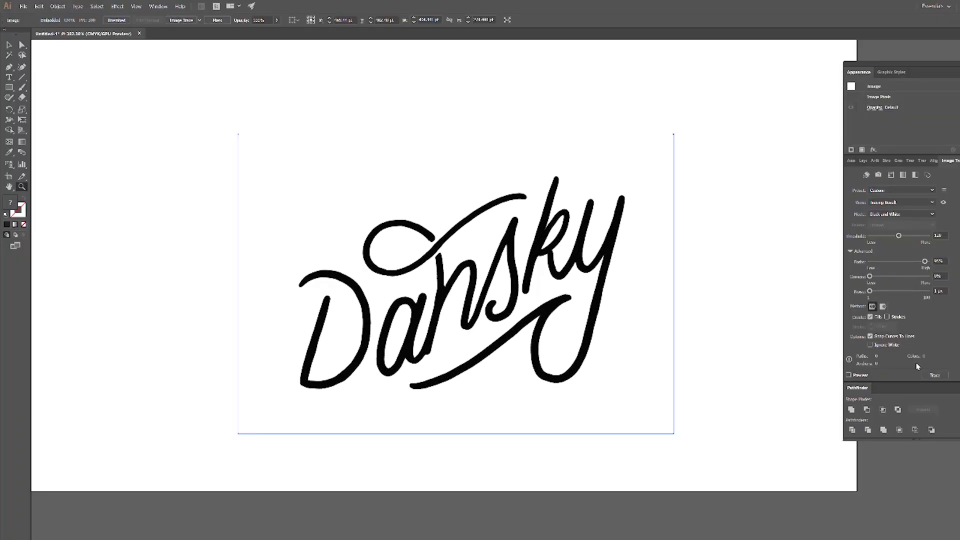
click(929, 374)
click(201, 21)
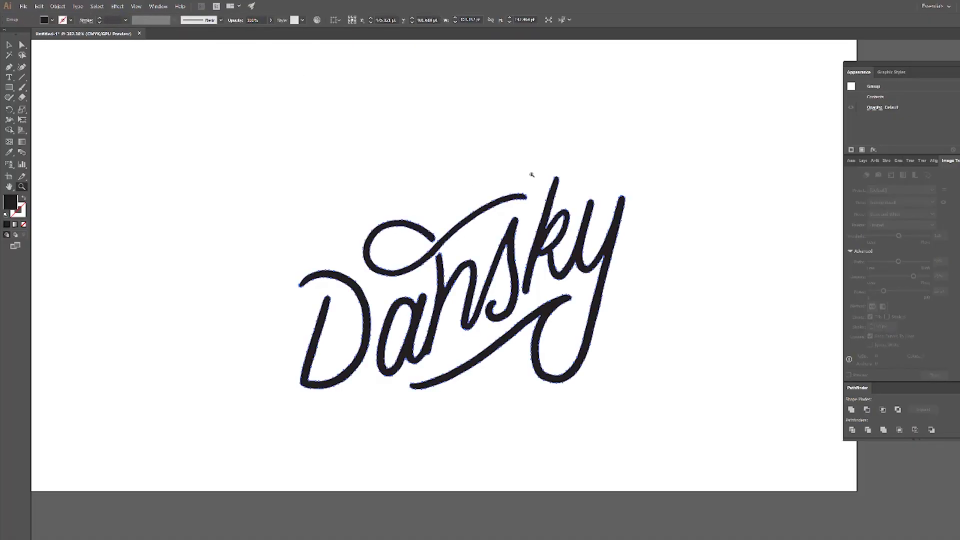
Move the vector lettering off the artboard onto the empty grey area.
key(ctrl+minus)
drag(316, 213, 722, 152)
click(642, 258)
key(z)
drag(558, 194, 438, 213)
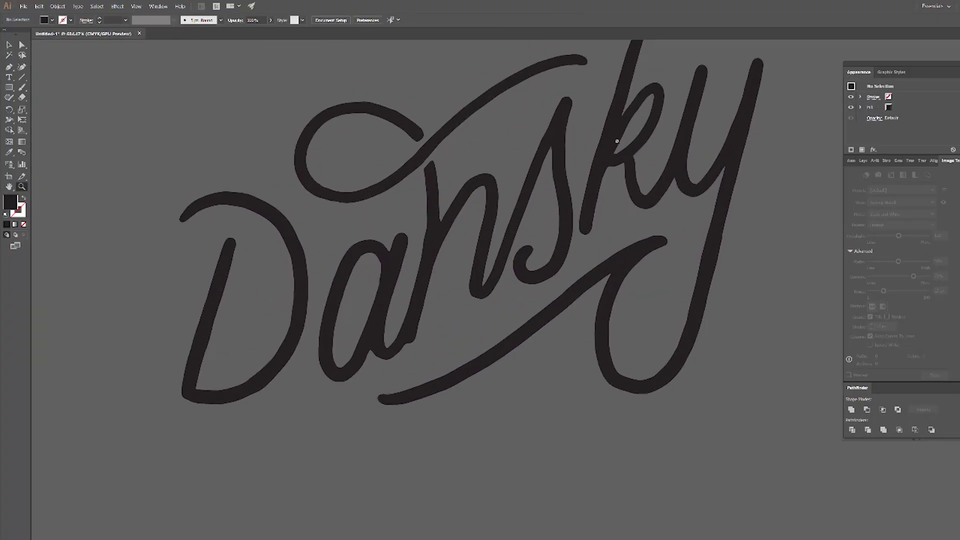
scroll(445, 205, up, 3)
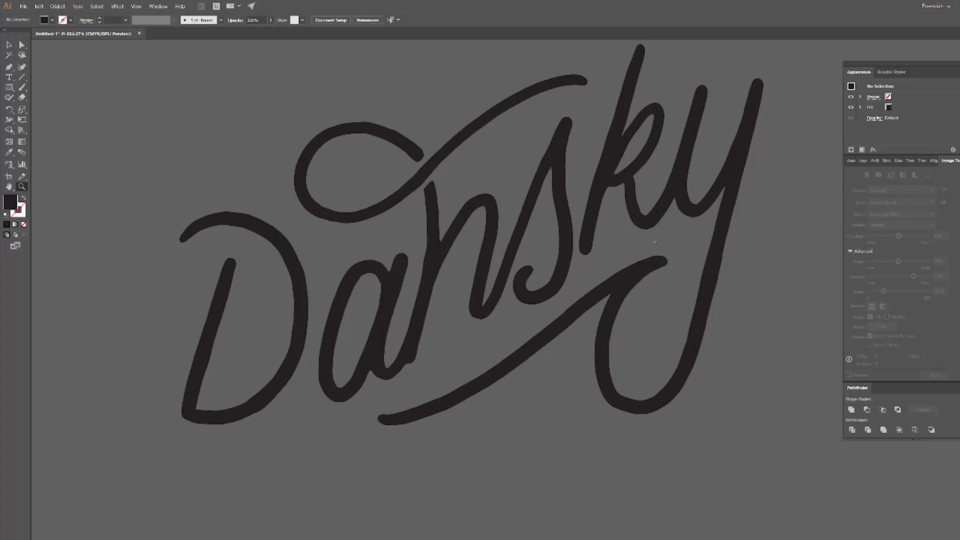
Smooth the bump on the inner edge of the k's leg by editing its anchor point.
click(664, 227)
click(561, 220)
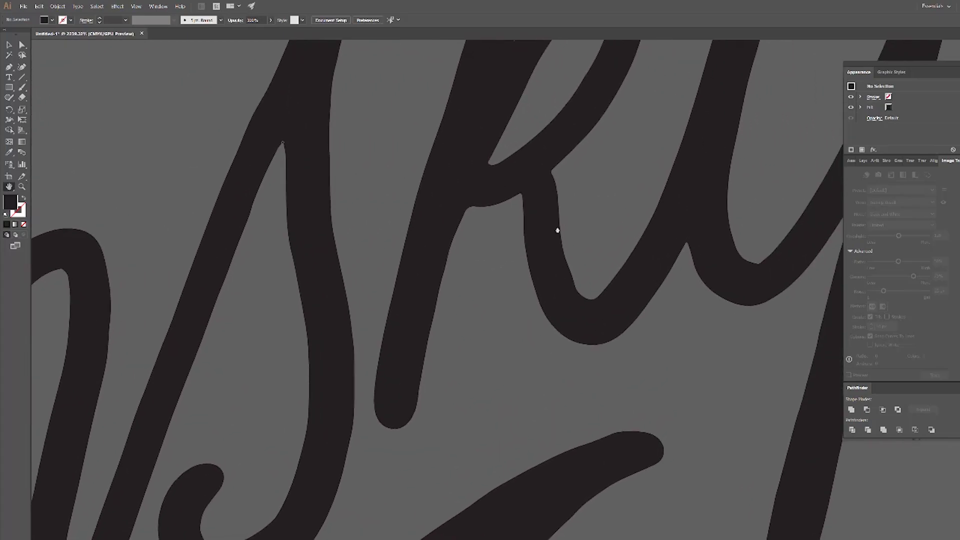
click(595, 281)
key(a)
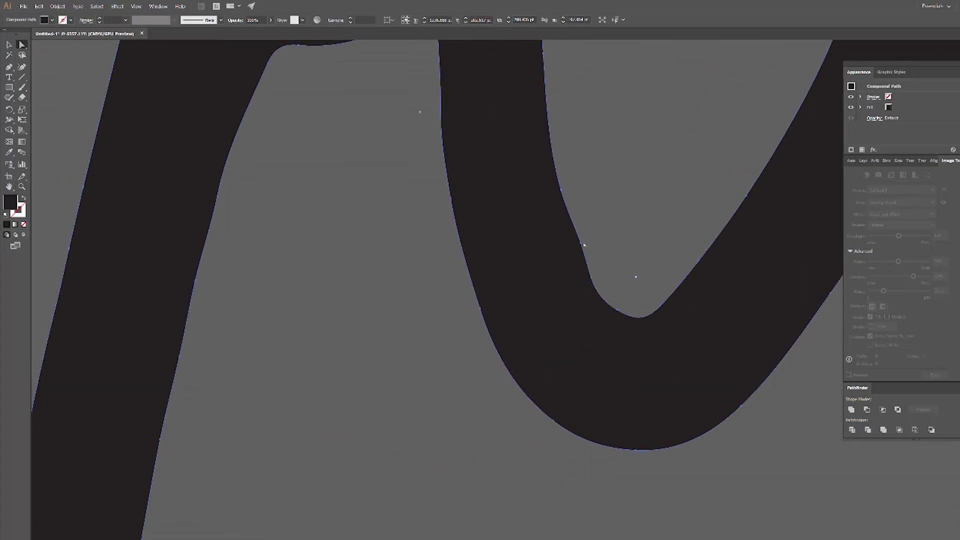
click(578, 244)
click(649, 208)
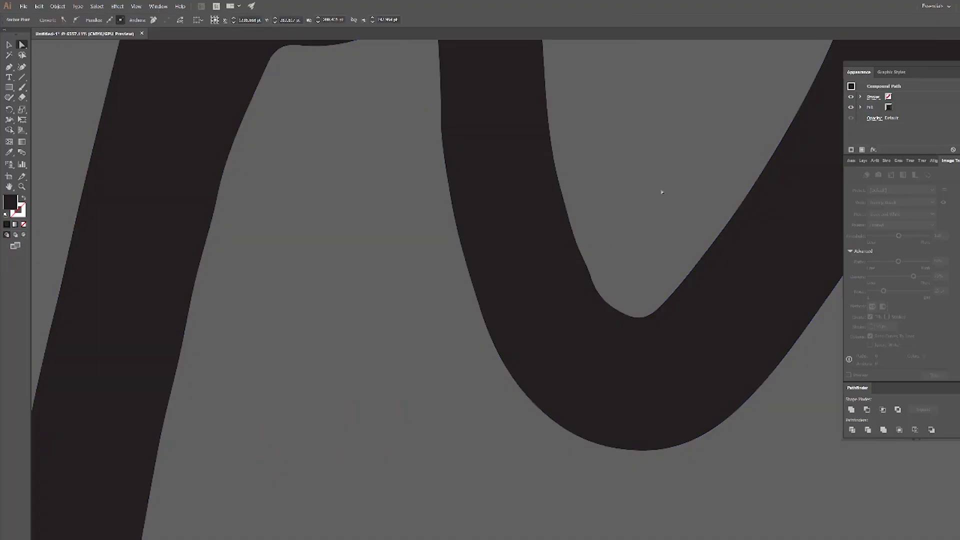
scroll(575, 223, down, 5)
scroll(497, 267, down, 6)
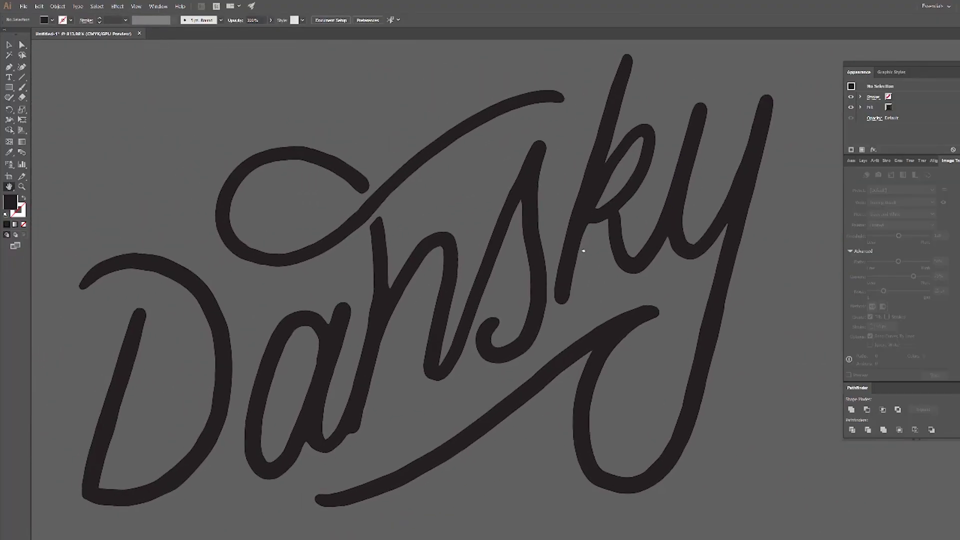
key(v)
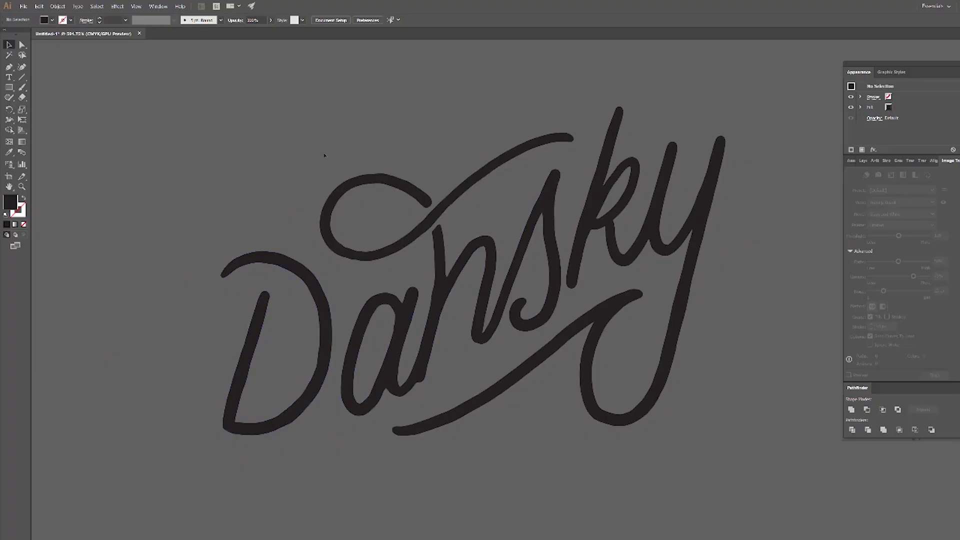
scroll(332, 160, down, 3)
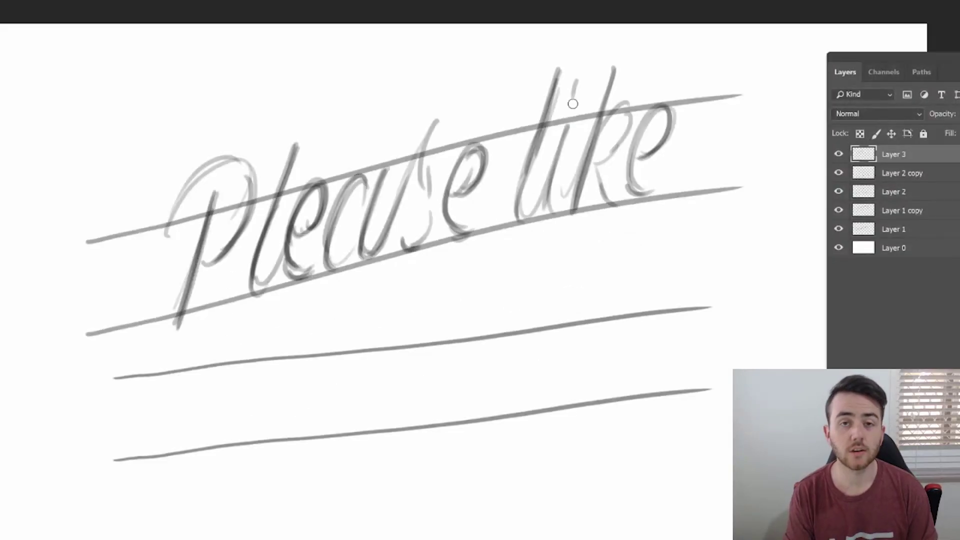
In Photoshop, sketch the remaining lettering of the Please like AND Subscribe phrase and hide the sketch layers.
mouse_move(573, 104)
mouse_down()
mouse_move(193, 385)
mouse_move(447, 440)
mouse_move(365, 204)
mouse_move(670, 166)
mouse_move(439, 279)
mouse_move(215, 418)
mouse_move(460, 353)
mouse_move(667, 408)
mouse_up()
drag(839, 172, 839, 248)
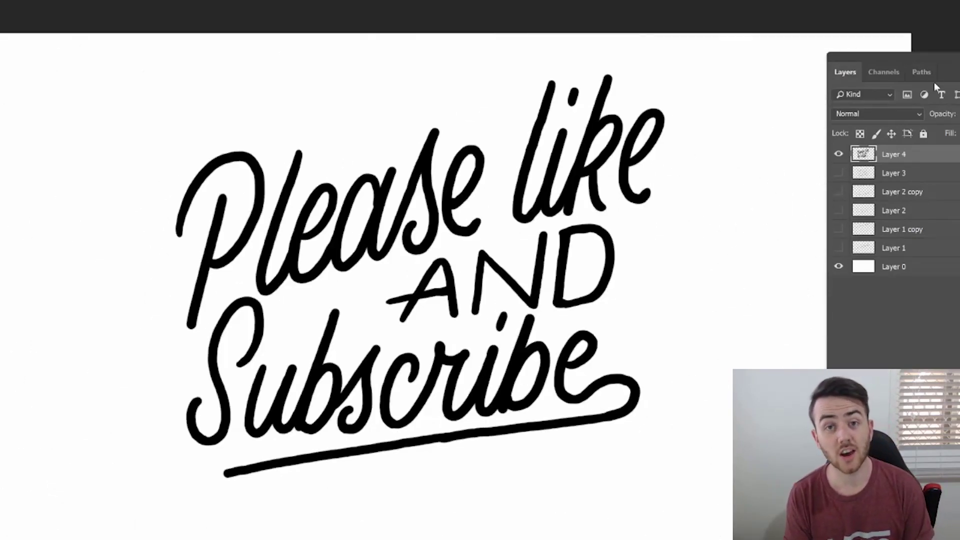
Lasso the word AND between the two inked script lines.
drag(657, 237, 484, 242)
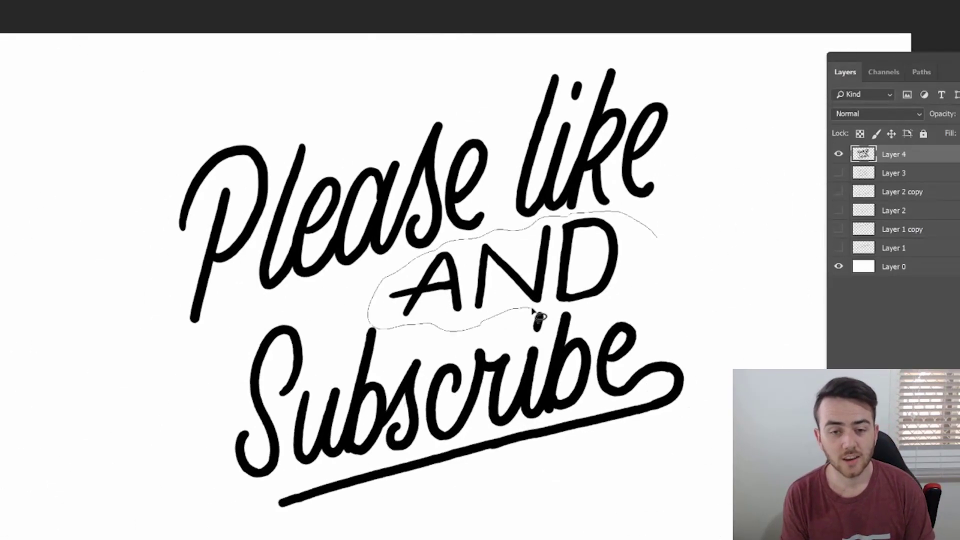